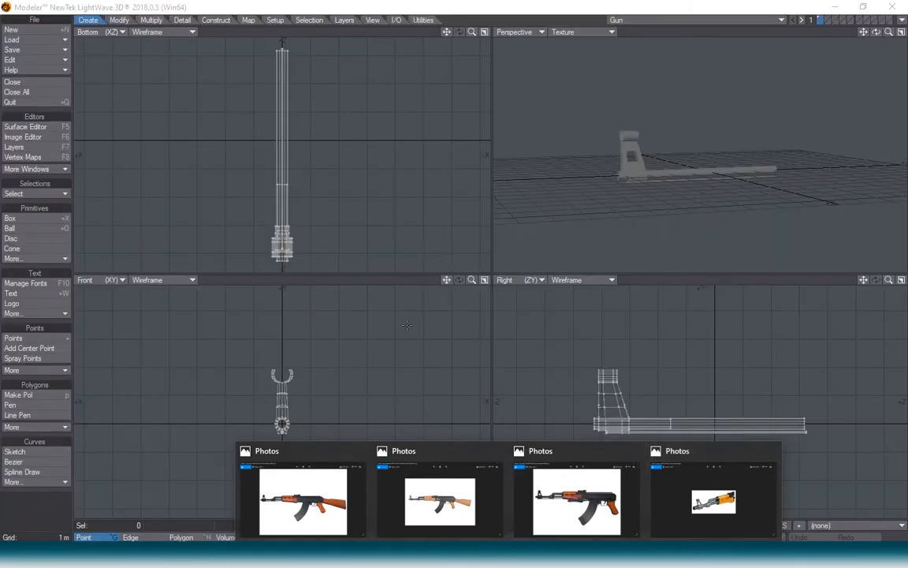
- Check the folding-stock reference photo, duplicate the gun barrel's tube in place, and shorten the copy to 16% of its length
{"action": "left_click", "coordinate": [692, 502]}
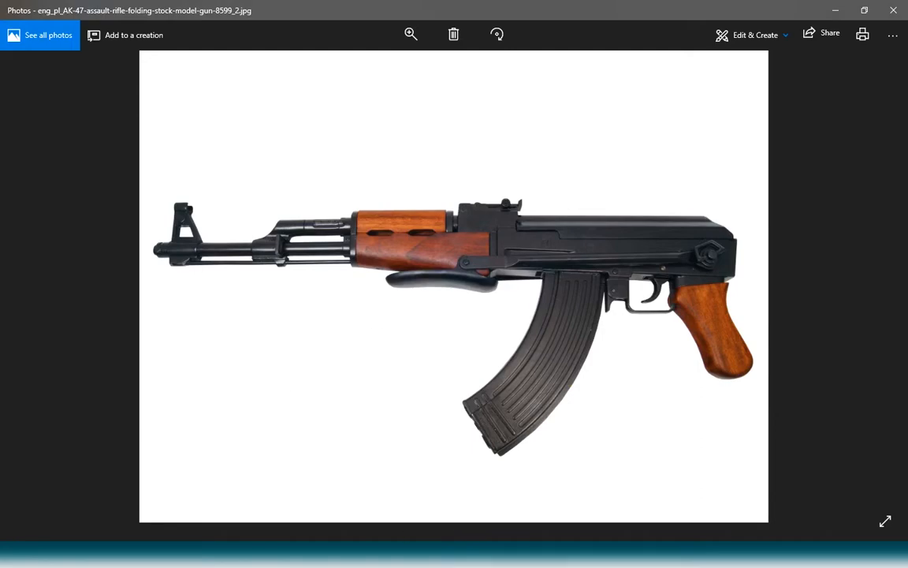
{"action": "key", "text": "alt+Tab"}
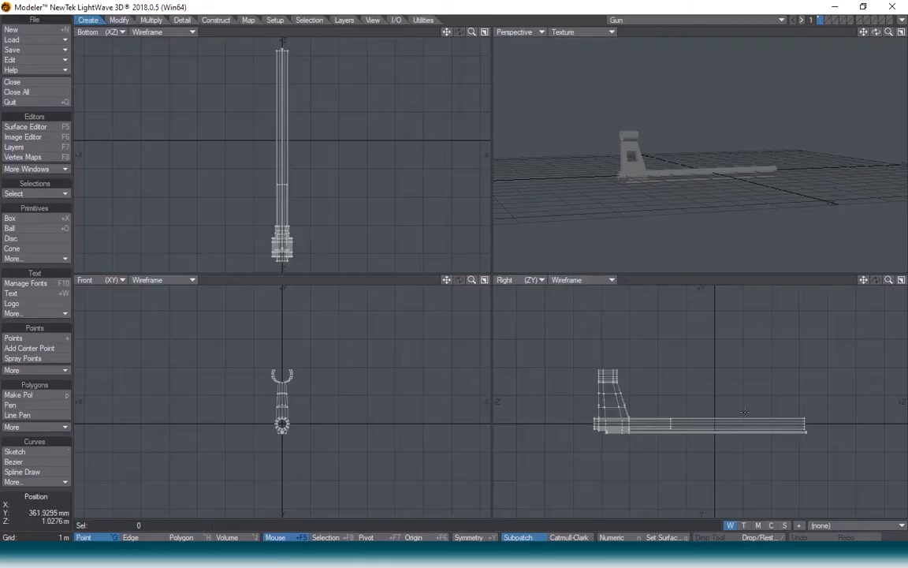
{"action": "left_click", "coordinate": [131, 537]}
{"action": "left_click", "coordinate": [179, 537]}
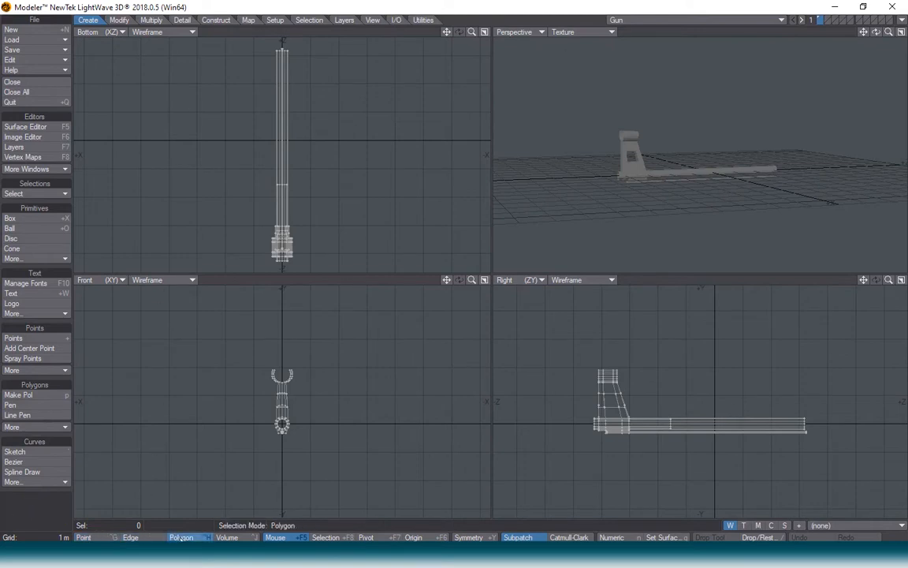
{"action": "left_click", "coordinate": [739, 425]}
{"action": "left_click_drag", "start_coordinate": [740, 425], "coordinate": [739, 430]}
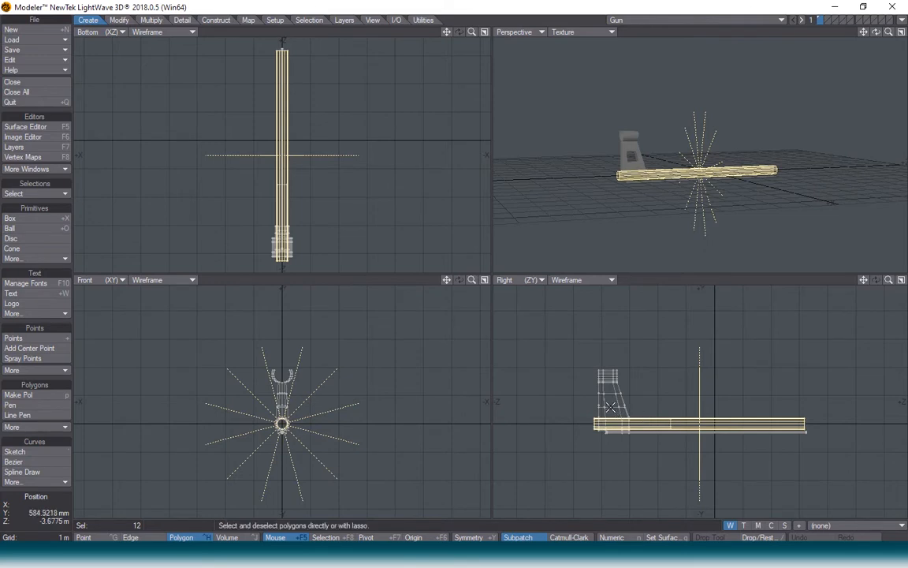
{"action": "key", "text": "ctrl+v"}
{"action": "key", "text": "shift+h"}
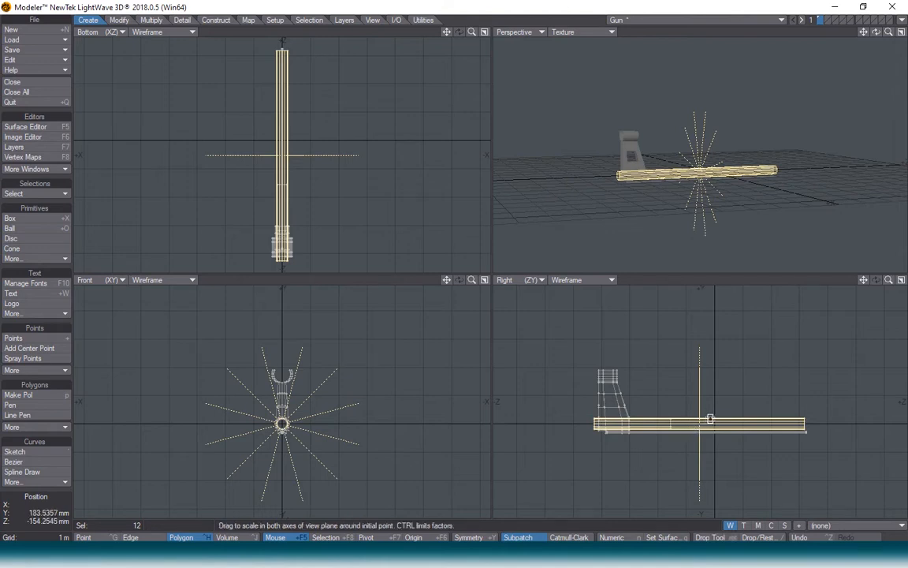
{"action": "left_click_drag", "start_coordinate": [707, 423], "coordinate": [653, 380]}
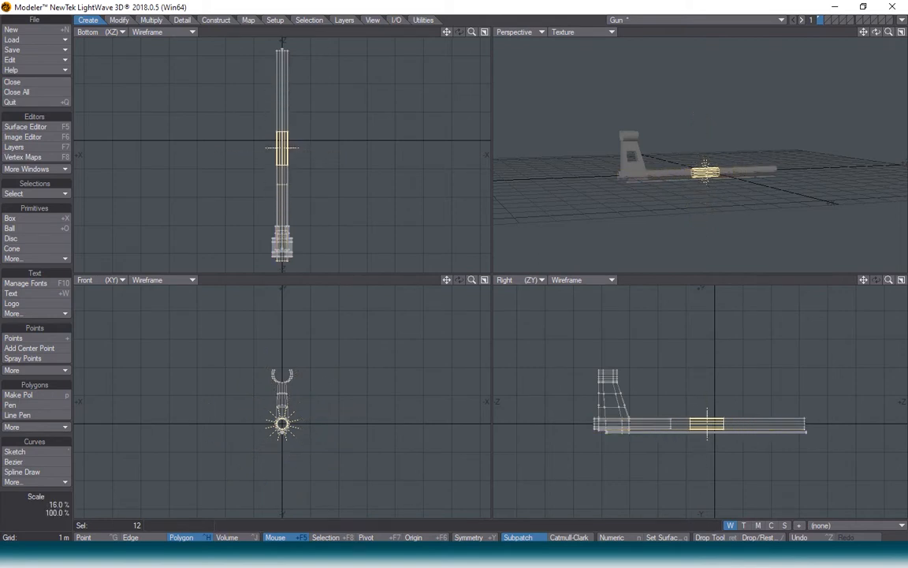
- Scale the short tube copy up evenly until it forms a sleeve slightly wider than the barrel
{"action": "key", "text": "shift+h"}
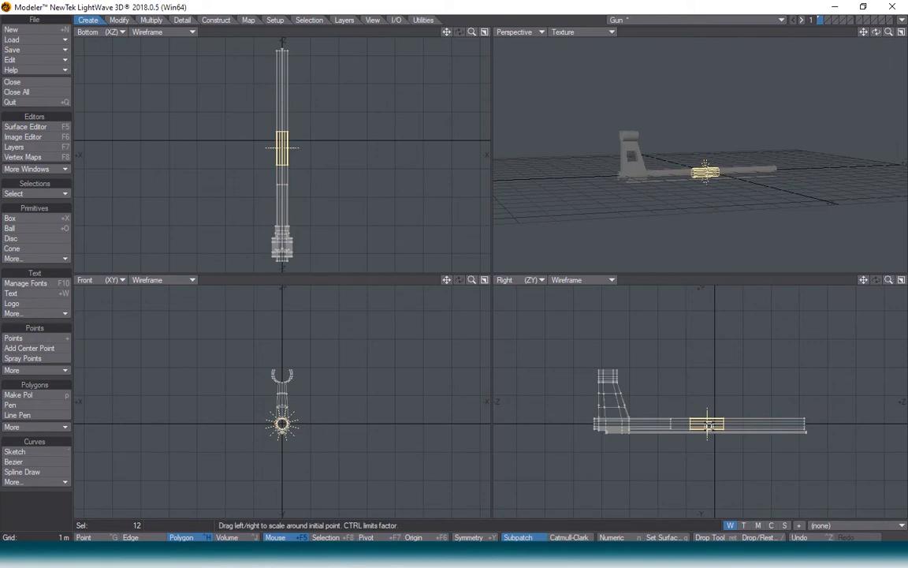
{"action": "left_click_drag", "start_coordinate": [709, 426], "coordinate": [723, 426]}
{"action": "scroll", "coordinate": [711, 424], "scroll_direction": "up", "scroll_amount": 3}
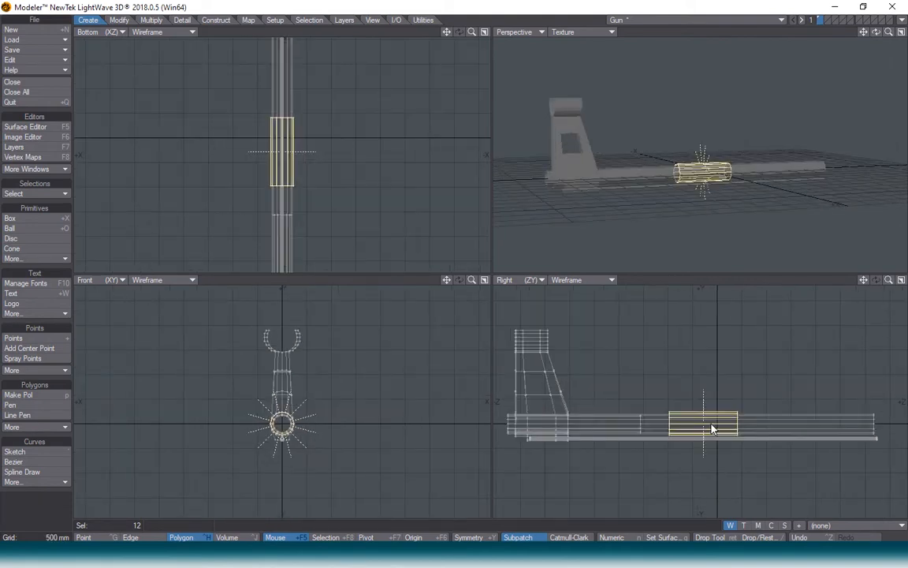
{"action": "scroll", "coordinate": [712, 428], "scroll_direction": "up", "scroll_amount": 4}
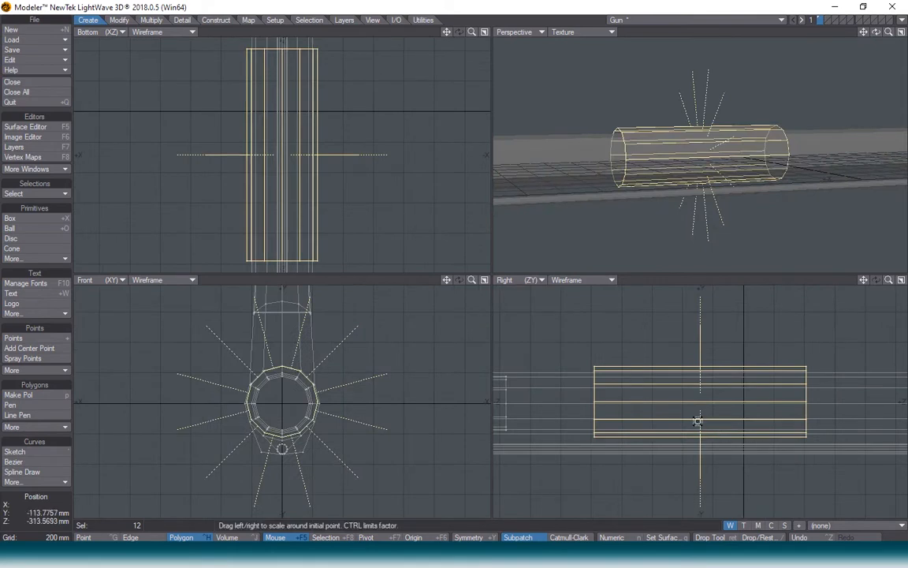
{"action": "left_click_drag", "start_coordinate": [705, 404], "coordinate": [711, 404]}
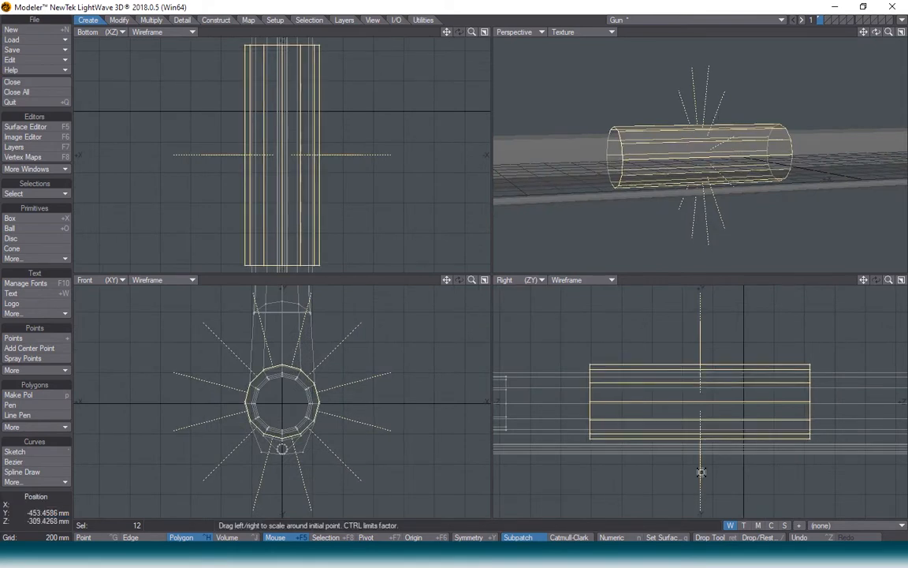
- Thicken the sleeve inward toward the barrel surface to give it a solid wall, then clear the selection
{"action": "left_click", "coordinate": [150, 20]}
{"action": "left_click", "coordinate": [40, 289]}
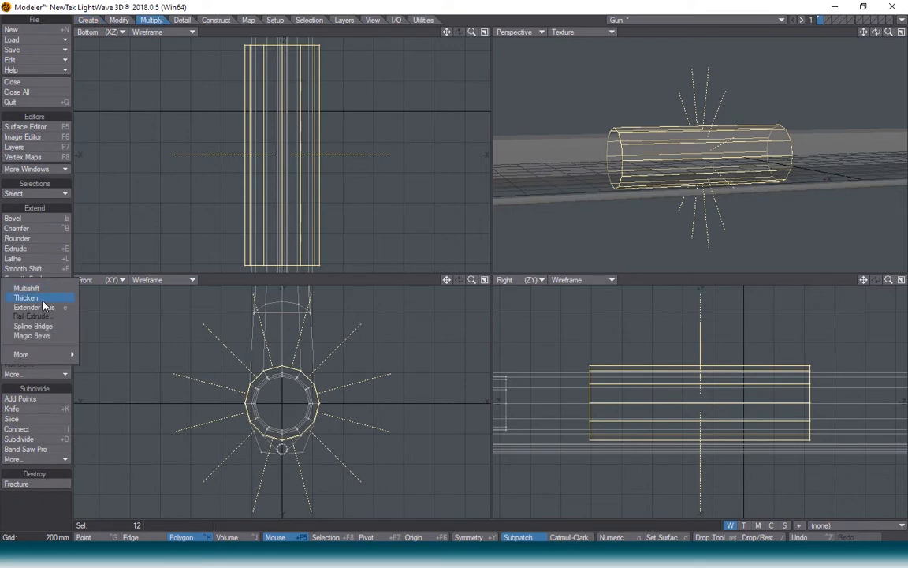
{"action": "left_click", "coordinate": [37, 299]}
{"action": "left_click_drag", "start_coordinate": [313, 411], "coordinate": [303, 411]}
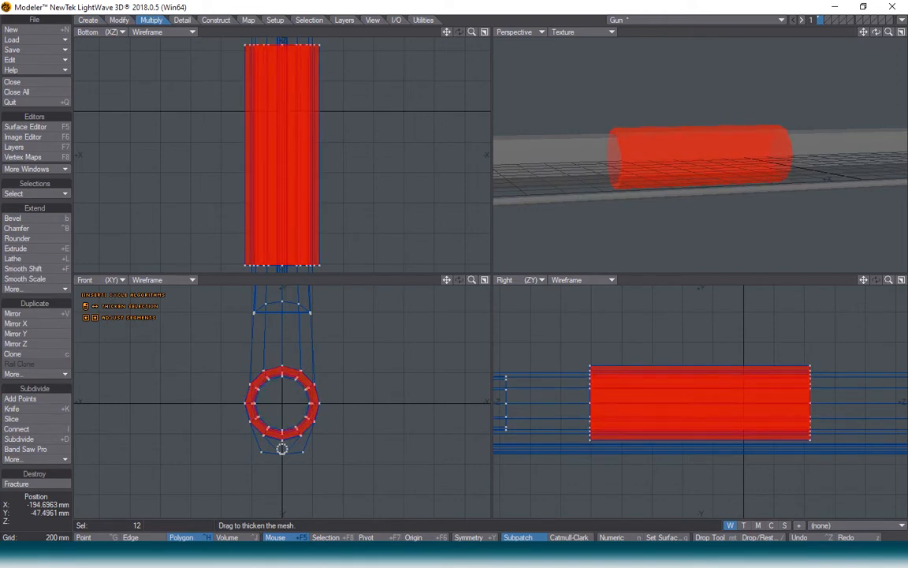
{"action": "key", "text": "Return"}
{"action": "key", "text": "slash"}
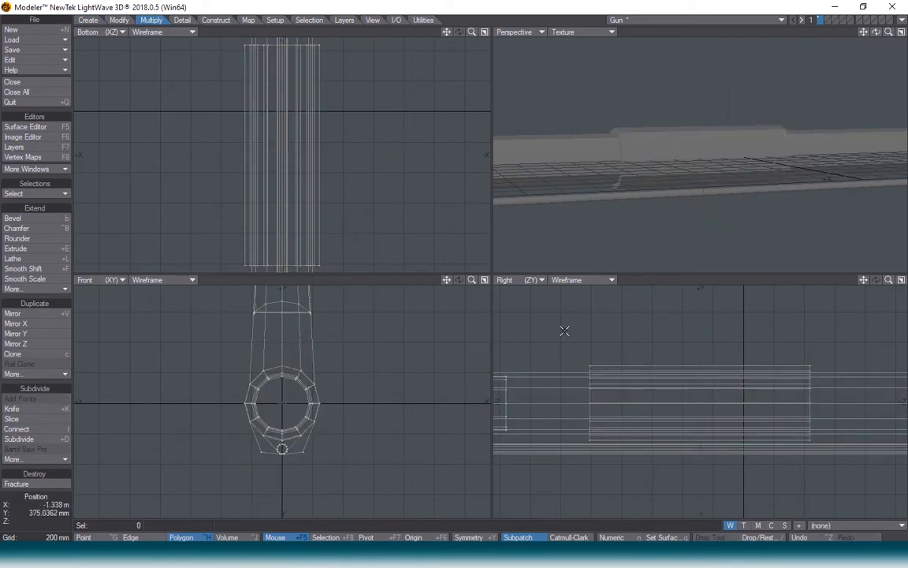
- Select the inner and outer rim edges at both ends of the sleeve, excluding the short edges connecting them
{"action": "right_click_drag", "start_coordinate": [580, 347], "coordinate": [611, 355]}
{"action": "mouse_move", "coordinate": [805, 346]}
{"action": "right_mouse_down", "text": "shift"}
{"action": "mouse_move", "coordinate": [830, 490]}
{"action": "mouse_move", "coordinate": [831, 353]}
{"action": "right_mouse_up", "text": "shift"}
{"action": "key", "text": "ctrl+g"}
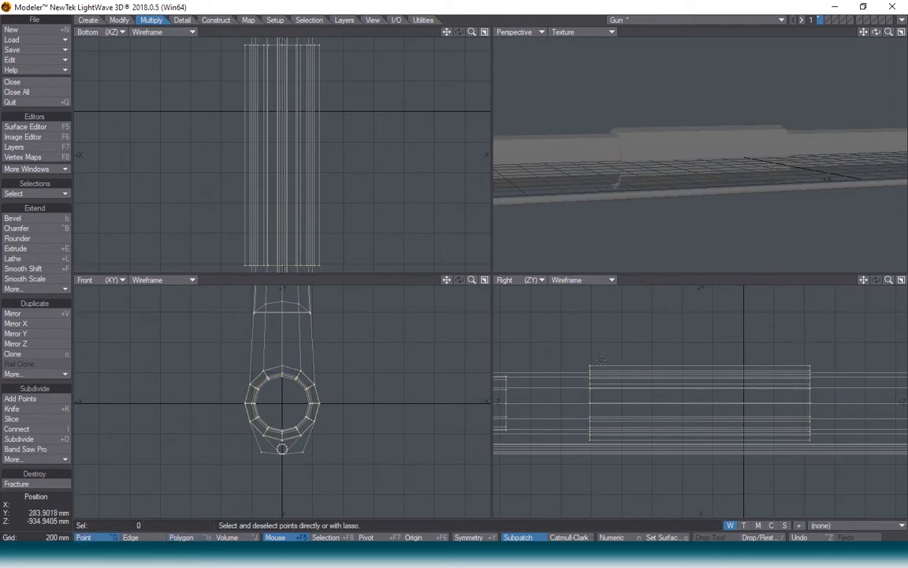
{"action": "key", "text": "space"}
{"action": "mouse_move", "coordinate": [592, 331]}
{"action": "right_mouse_down"}
{"action": "mouse_move", "coordinate": [590, 443]}
{"action": "mouse_move", "coordinate": [607, 359]}
{"action": "right_mouse_up"}
{"action": "mouse_move", "coordinate": [790, 349]}
{"action": "right_mouse_down"}
{"action": "mouse_move", "coordinate": [840, 309]}
{"action": "mouse_move", "coordinate": [745, 404]}
{"action": "right_mouse_up"}
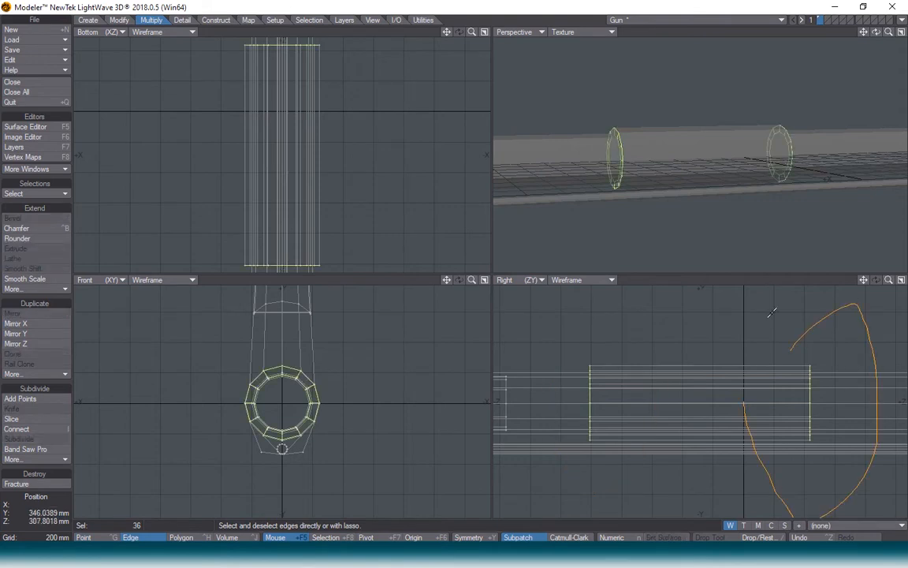
{"action": "right_click_drag", "start_coordinate": [772, 313], "coordinate": [785, 335]}
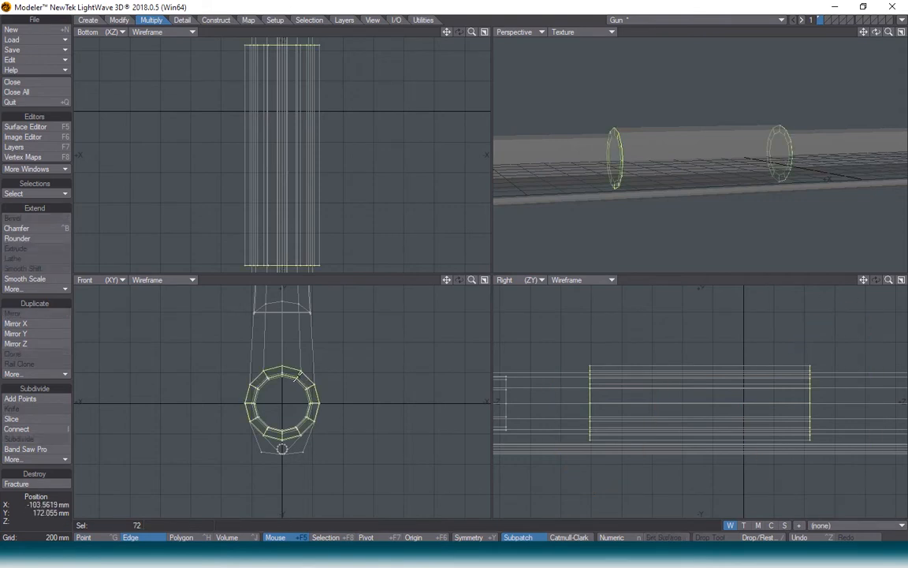
{"action": "scroll", "coordinate": [323, 377], "scroll_direction": "up", "scroll_amount": 4}
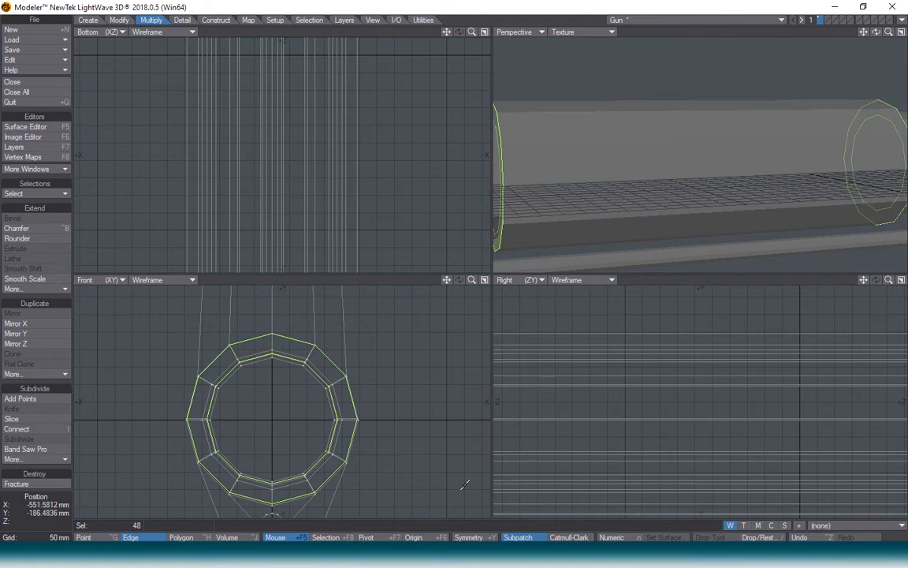
{"action": "scroll", "coordinate": [515, 428], "scroll_direction": "down", "scroll_amount": 4}
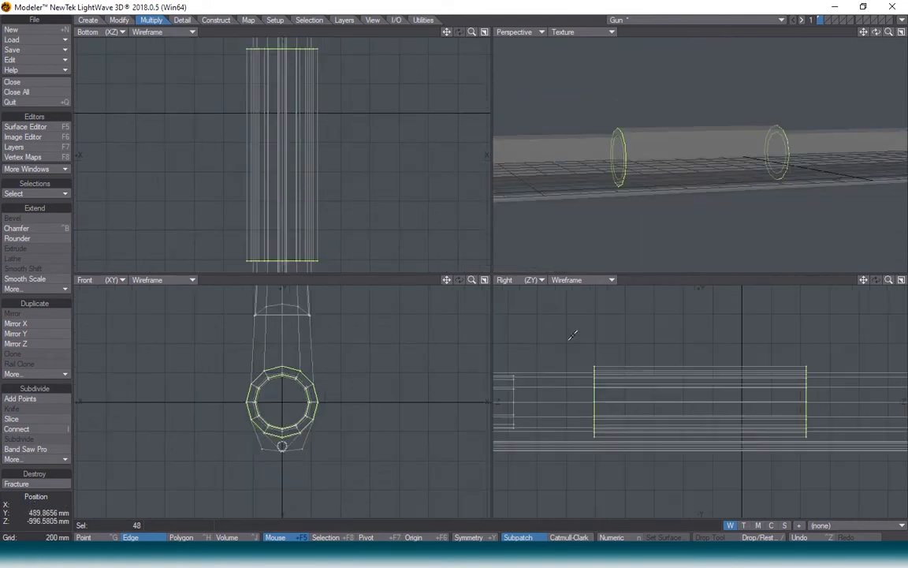
- Apply a very narrow Edge Bevel to the sleeve's end rims and clear the selection
{"action": "left_click", "coordinate": [47, 289]}
{"action": "mouse_move", "coordinate": [70, 343]}
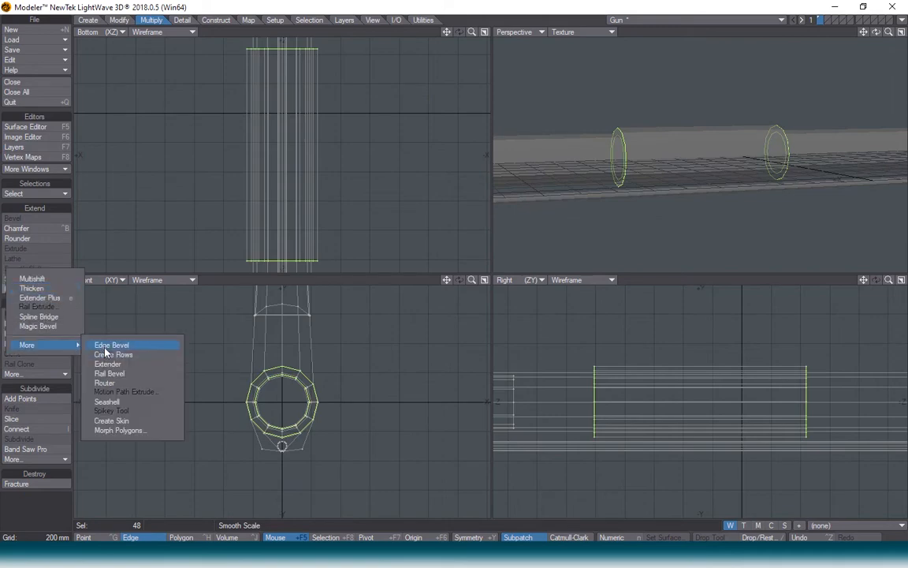
{"action": "left_click", "coordinate": [108, 345]}
{"action": "scroll", "coordinate": [594, 390], "scroll_direction": "up", "scroll_amount": 4}
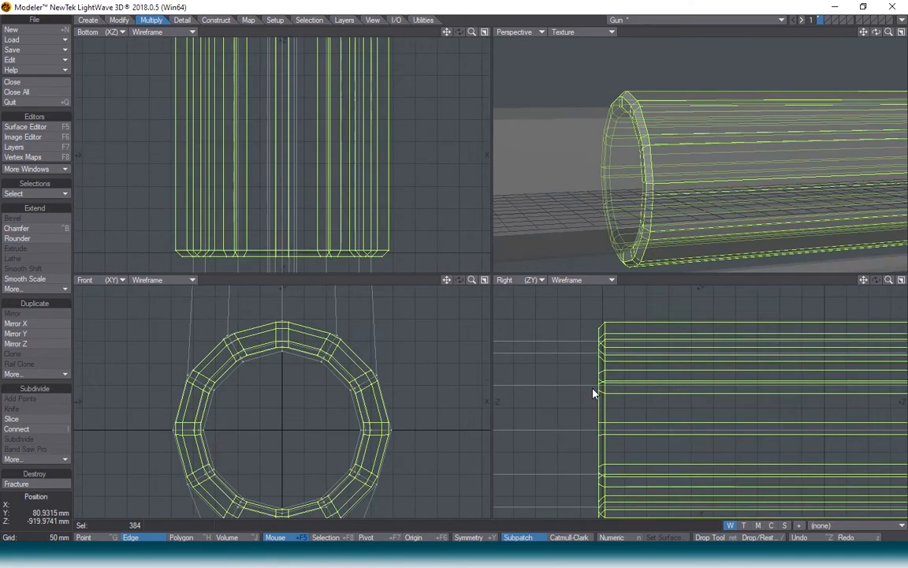
{"action": "left_click_drag", "start_coordinate": [622, 361], "coordinate": [620, 363]}
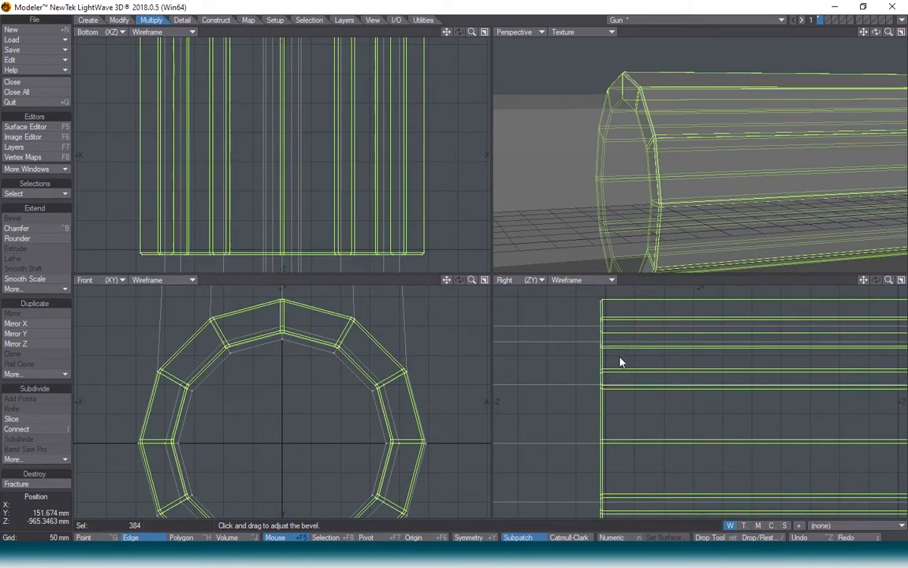
{"action": "key", "text": "Return"}
{"action": "key", "text": "slash"}
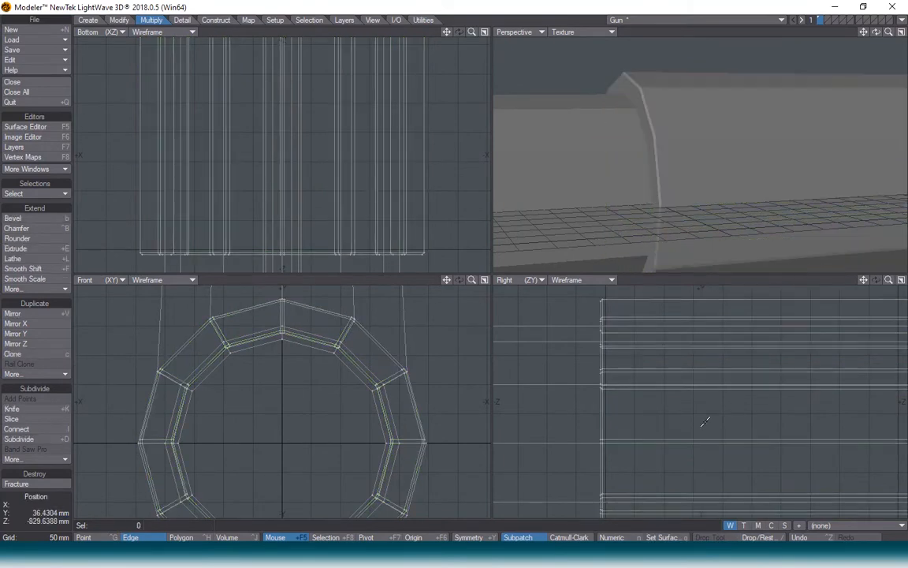
- Compare the sleeve's shape and position with the rifle reference photos
{"action": "scroll", "coordinate": [694, 379], "scroll_direction": "down", "scroll_amount": 5}
{"action": "scroll", "coordinate": [724, 385], "scroll_direction": "down", "scroll_amount": 3}
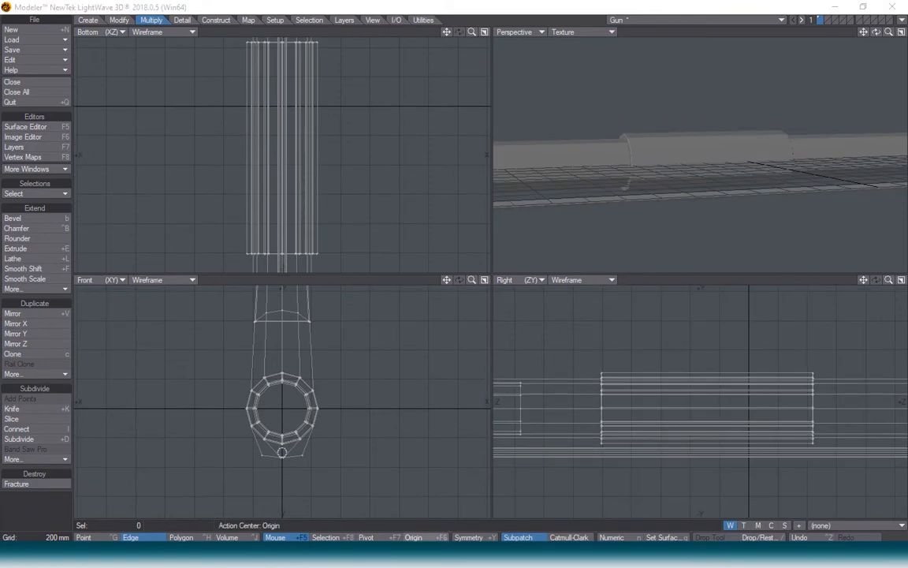
{"action": "mouse_move", "coordinate": [426, 473]}
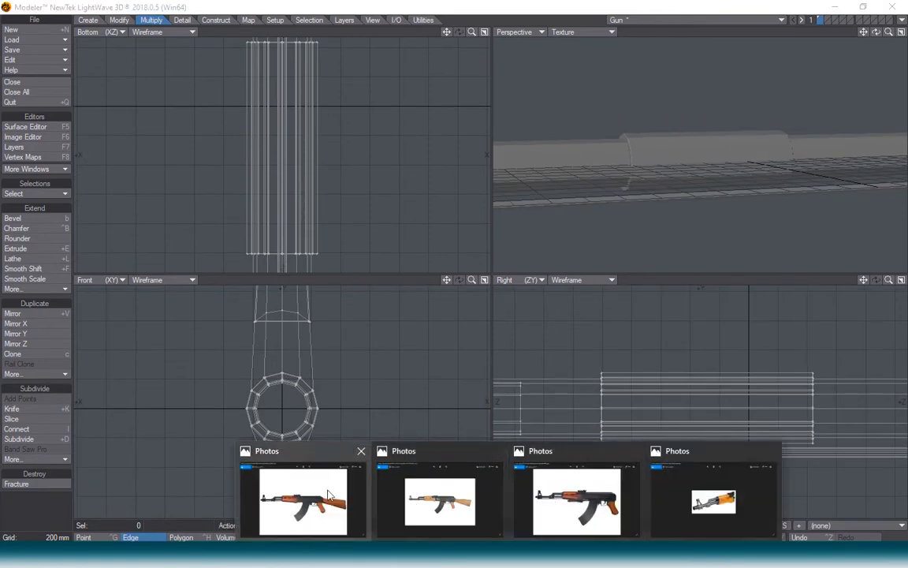
{"action": "mouse_move", "coordinate": [329, 494]}
{"action": "mouse_move", "coordinate": [424, 493]}
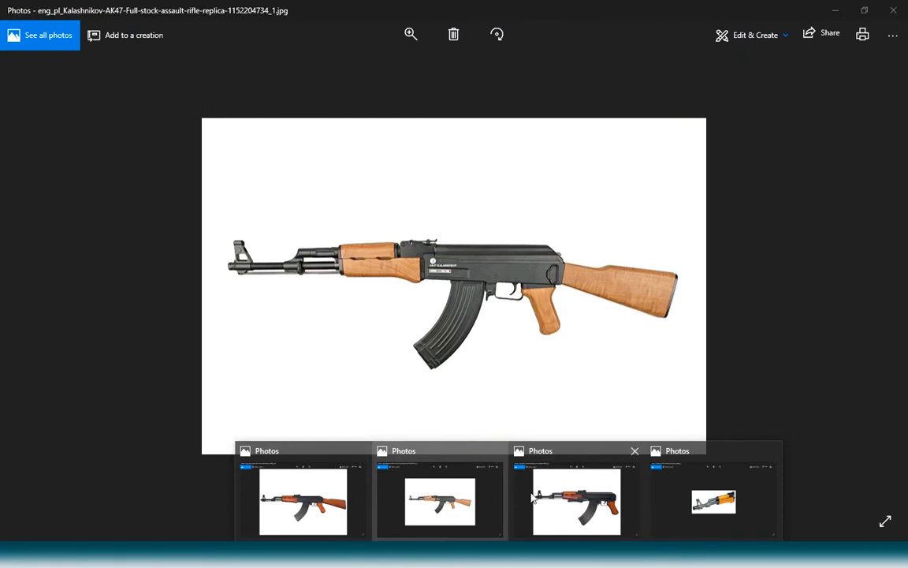
{"action": "mouse_move", "coordinate": [536, 499]}
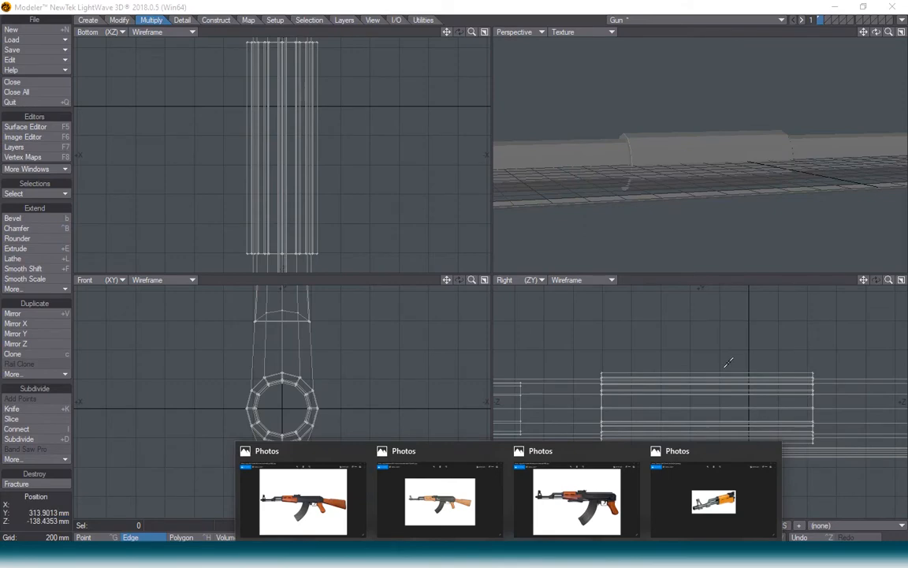
- Duplicate the barrel's long tube in place and move the copy straight up above the sleeve
{"action": "scroll", "coordinate": [729, 362], "scroll_direction": "down", "scroll_amount": 2}
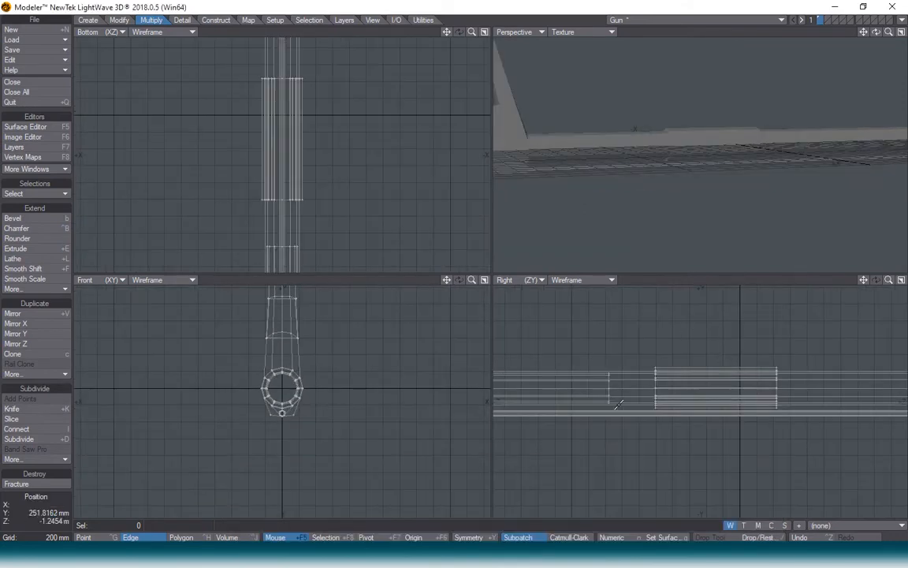
{"action": "scroll", "coordinate": [619, 428], "scroll_direction": "down", "scroll_amount": 2}
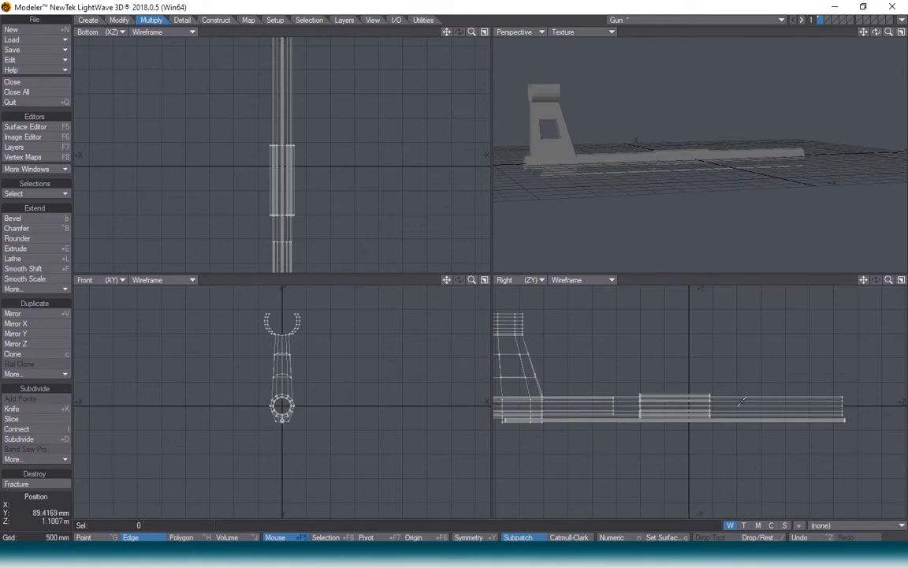
{"action": "key", "text": "ctrl+h"}
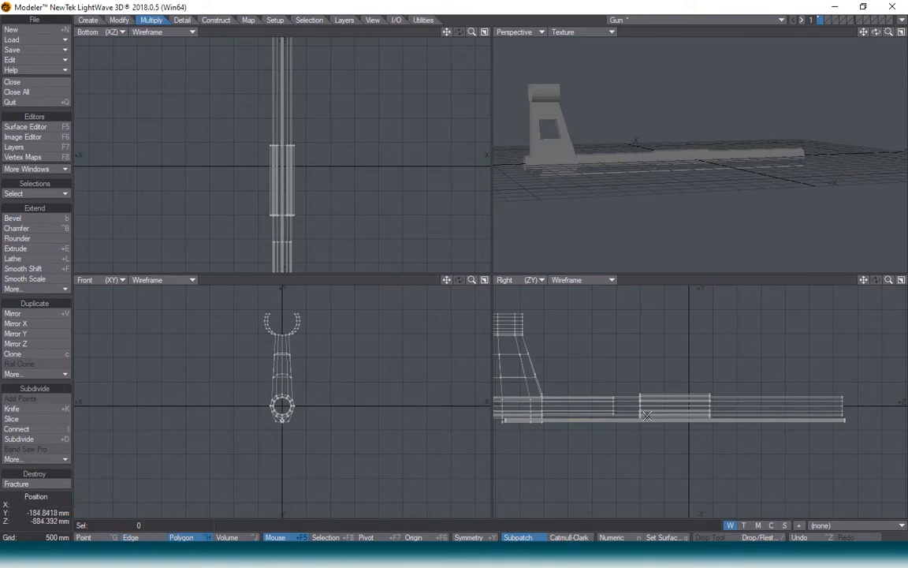
{"action": "left_click_drag", "start_coordinate": [655, 410], "coordinate": [626, 423]}
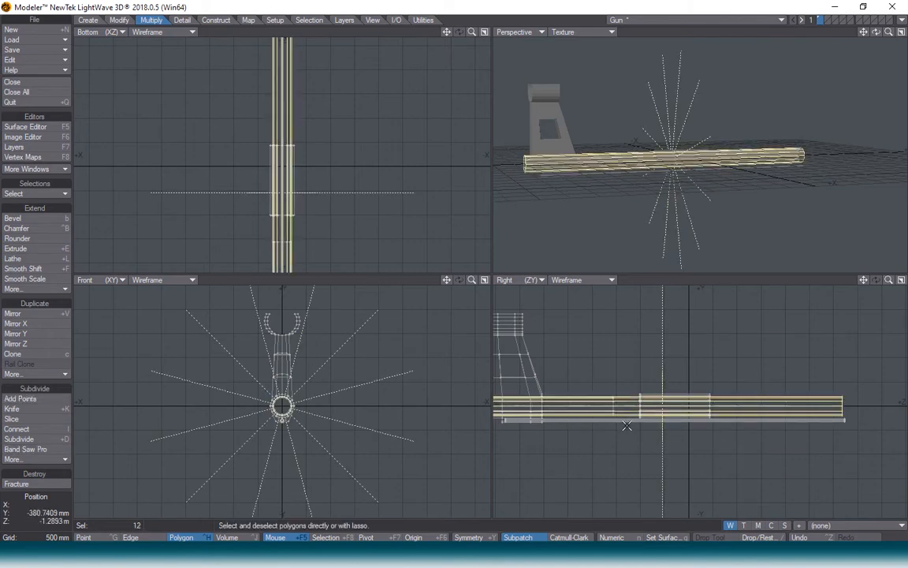
{"action": "key", "text": "t"}
{"action": "left_click_drag", "start_coordinate": [593, 365], "coordinate": [593, 334]}
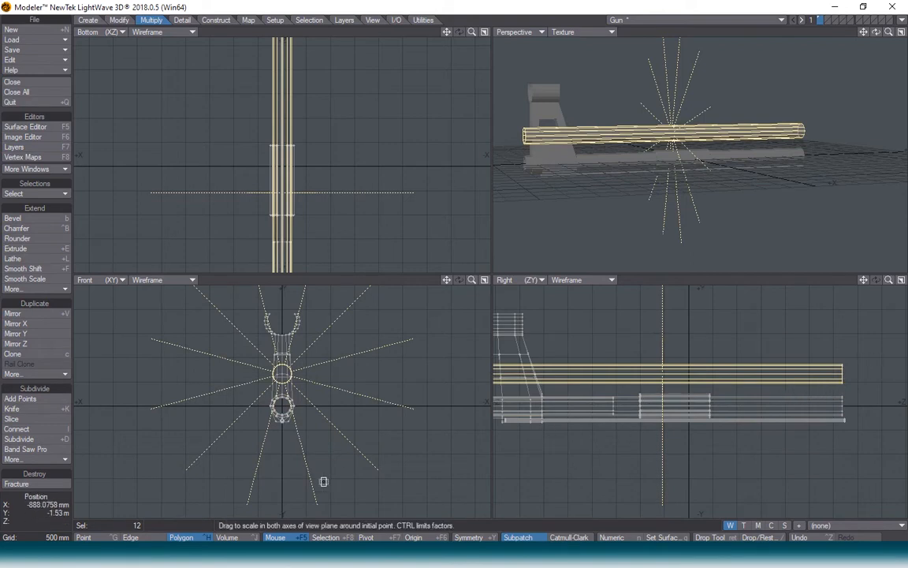
- Stretch the raised tube lengthwise about its rear end to shorten it, and check the proportions against the full-stock reference photo
{"action": "key", "text": "h"}
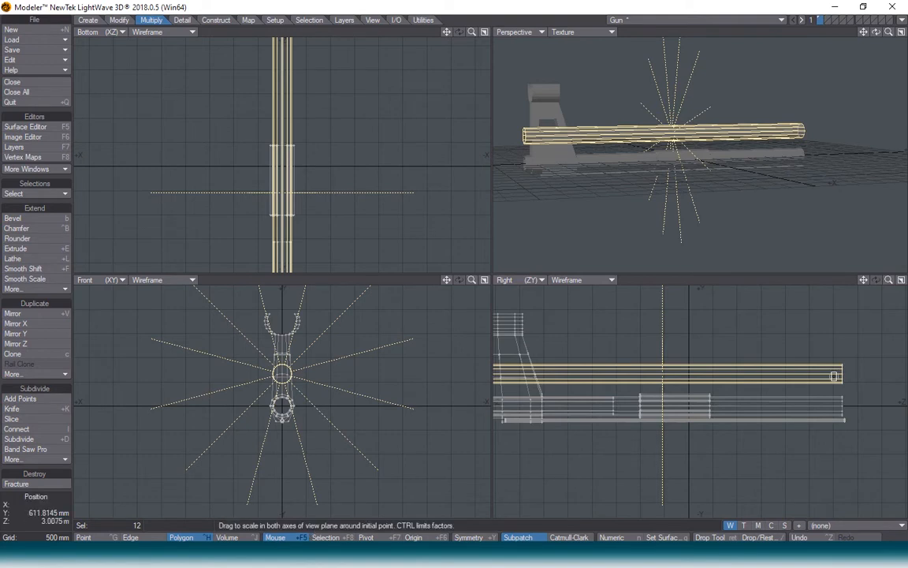
{"action": "left_click_drag", "start_coordinate": [841, 374], "coordinate": [718, 377]}
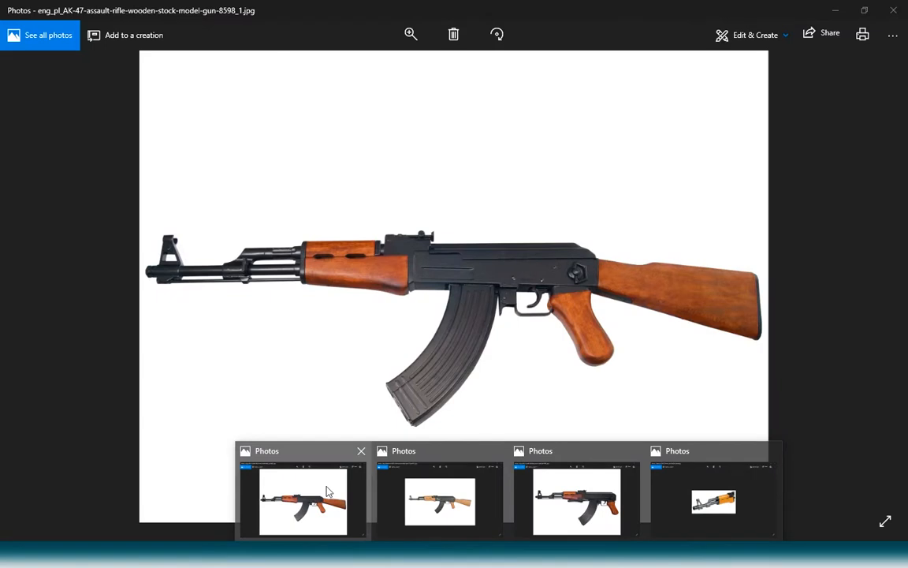
{"action": "mouse_move", "coordinate": [447, 506]}
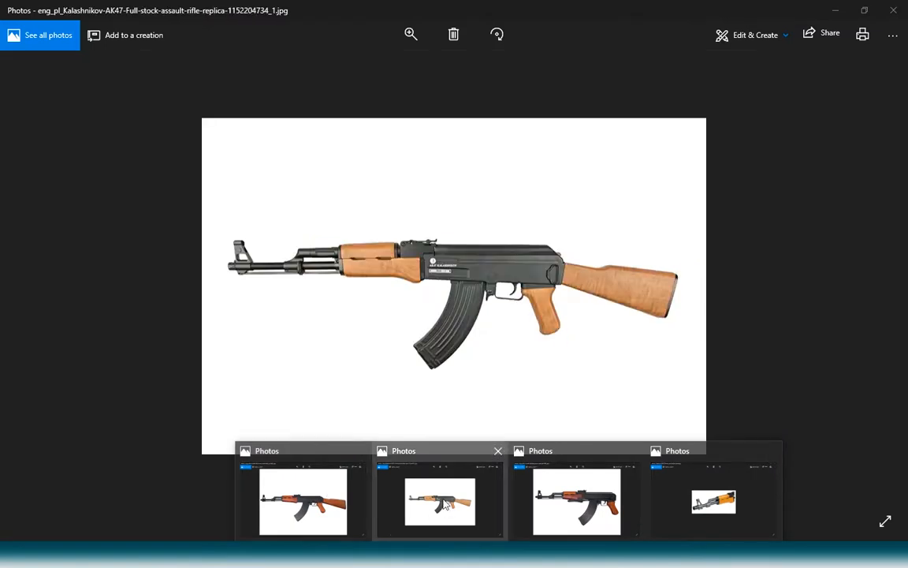
{"action": "left_click", "coordinate": [442, 505]}
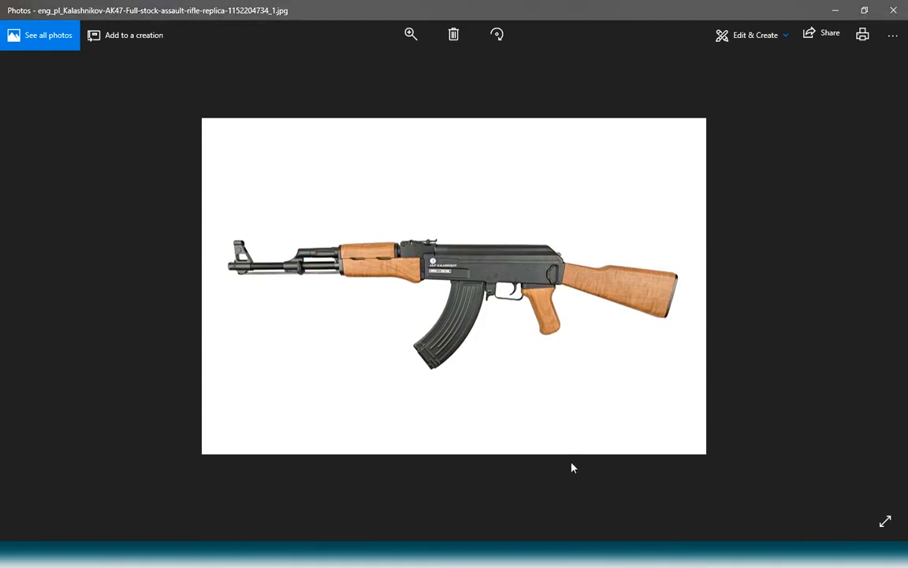
- Move the upper tube higher above the barrel, stretch it lengthwise to 102% from its rear end, and clear the selection
{"action": "key", "text": "alt+Tab"}
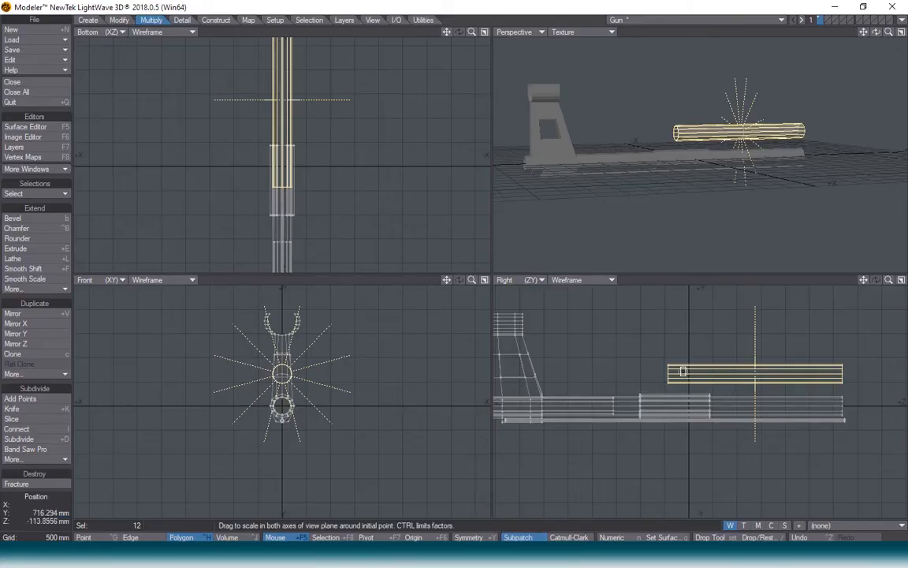
{"action": "key", "text": "t"}
{"action": "left_click_drag", "start_coordinate": [705, 360], "coordinate": [705, 335]}
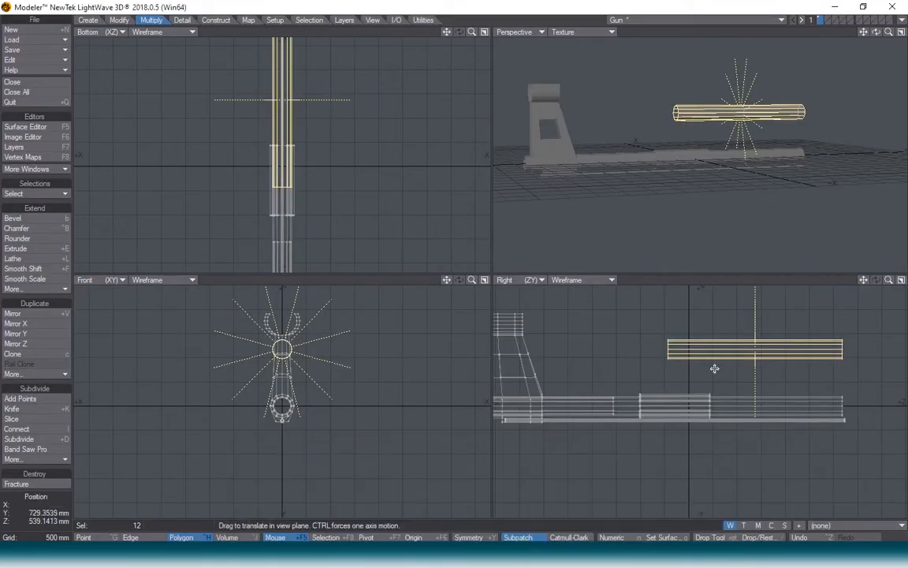
{"action": "left_click_drag", "start_coordinate": [714, 373], "coordinate": [714, 377]}
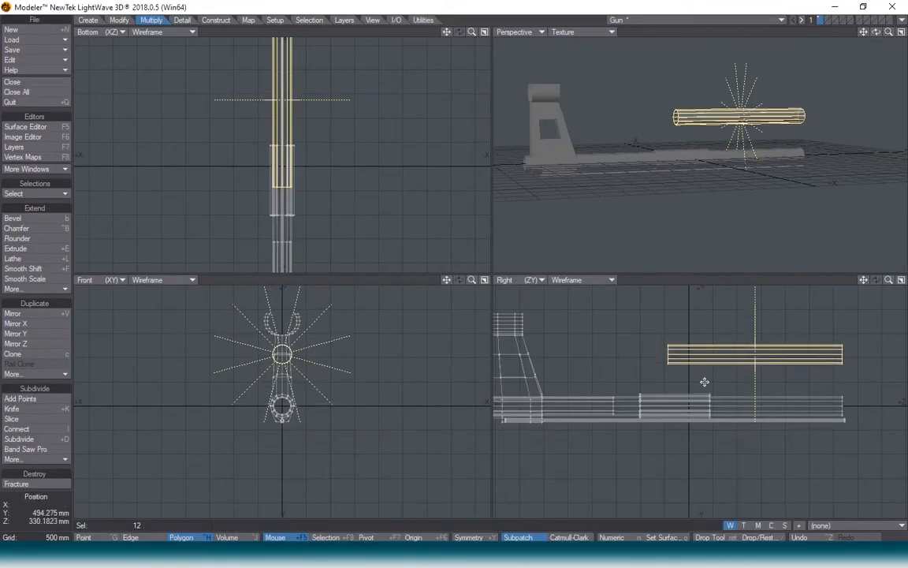
{"action": "key", "text": "h"}
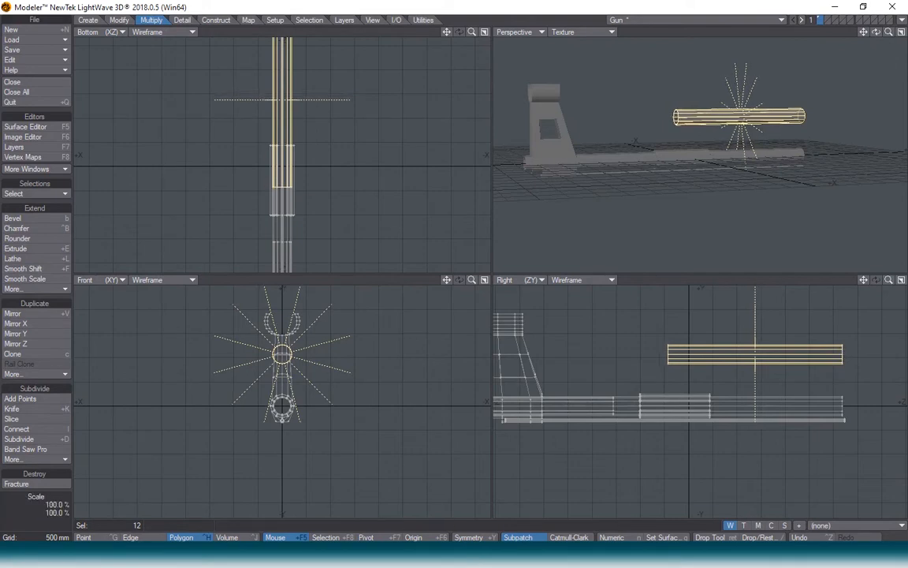
{"action": "left_click_drag", "start_coordinate": [842, 354], "coordinate": [845, 354]}
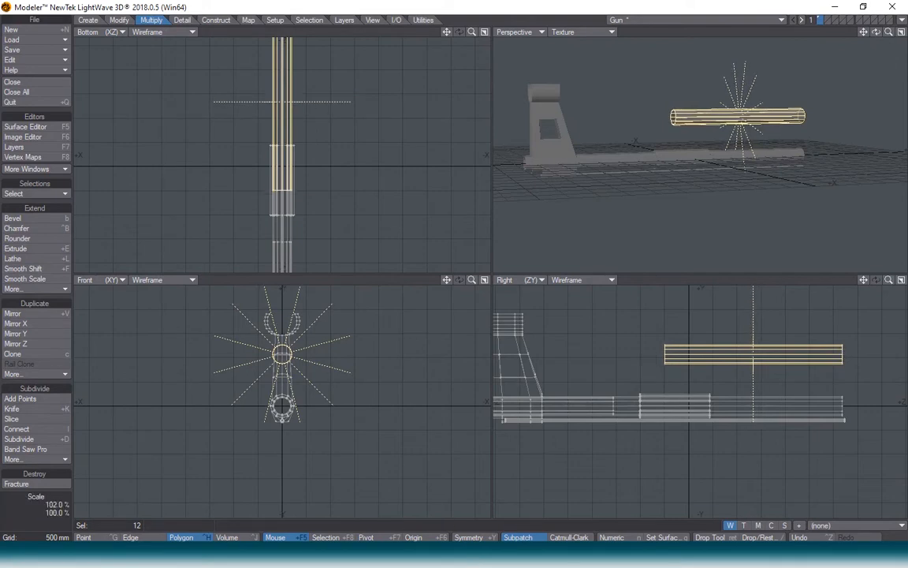
{"action": "key", "text": "Return"}
{"action": "key", "text": "slash"}
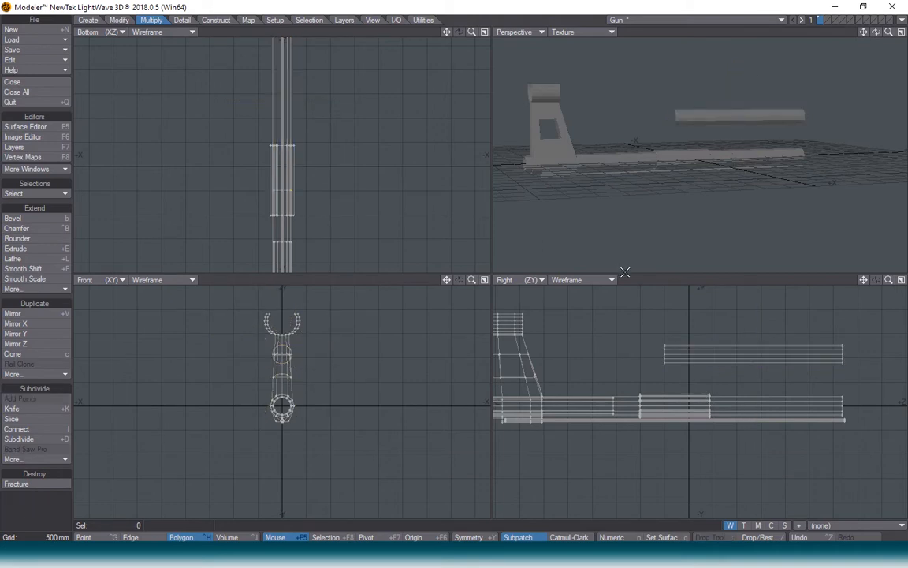
- Rotate the upper tube's front-end points by -19° around their own centre in the side view, and clear the selection
{"action": "key", "text": "ctrl+g"}
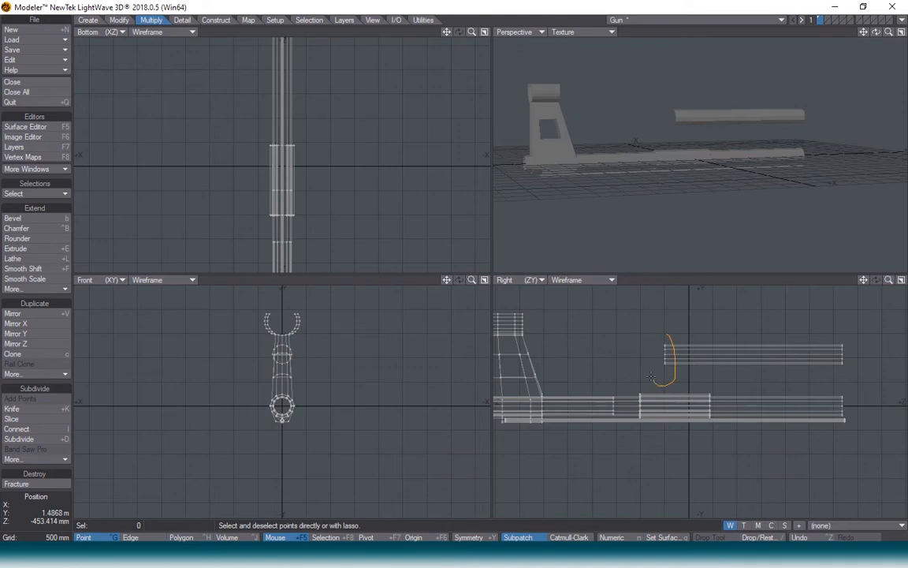
{"action": "right_click_drag", "start_coordinate": [651, 378], "coordinate": [647, 379]}
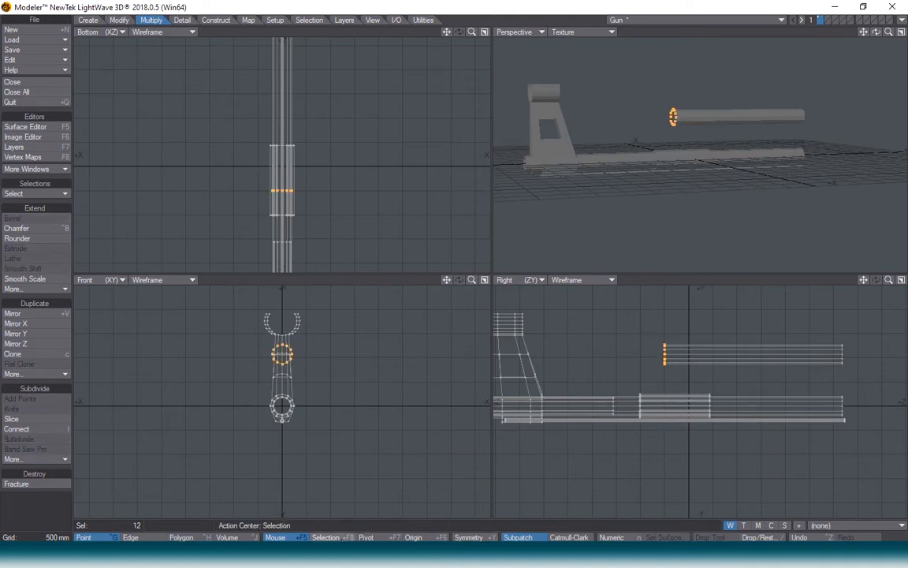
{"action": "left_click", "coordinate": [326, 537]}
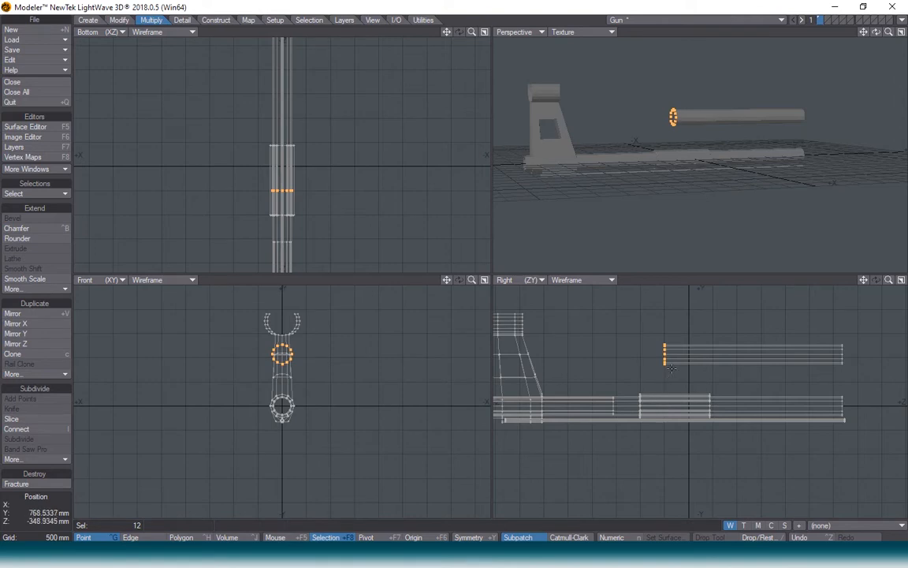
{"action": "key", "text": "y"}
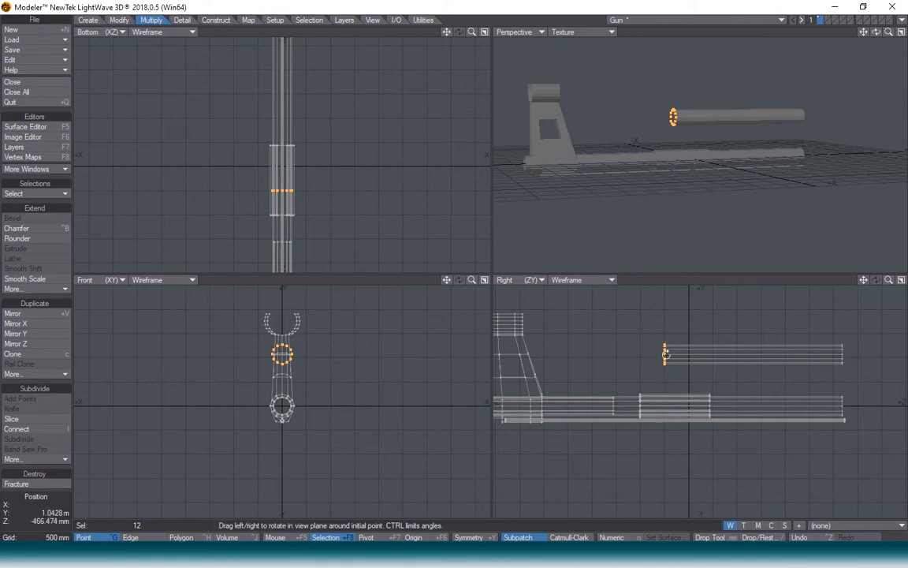
{"action": "left_click_drag", "start_coordinate": [598, 326], "coordinate": [667, 315]}
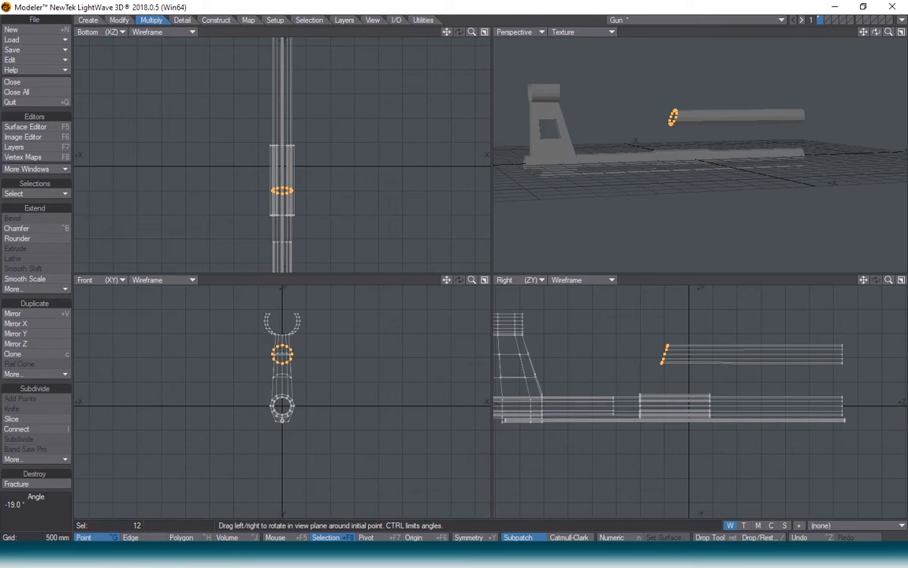
{"action": "key", "text": "Return"}
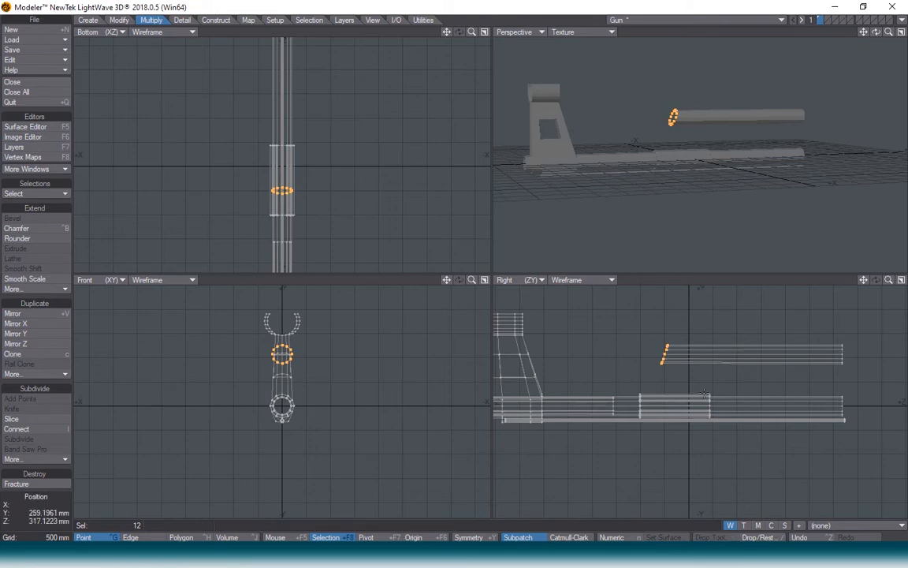
{"action": "key", "text": "slash"}
{"action": "key", "text": "slash"}
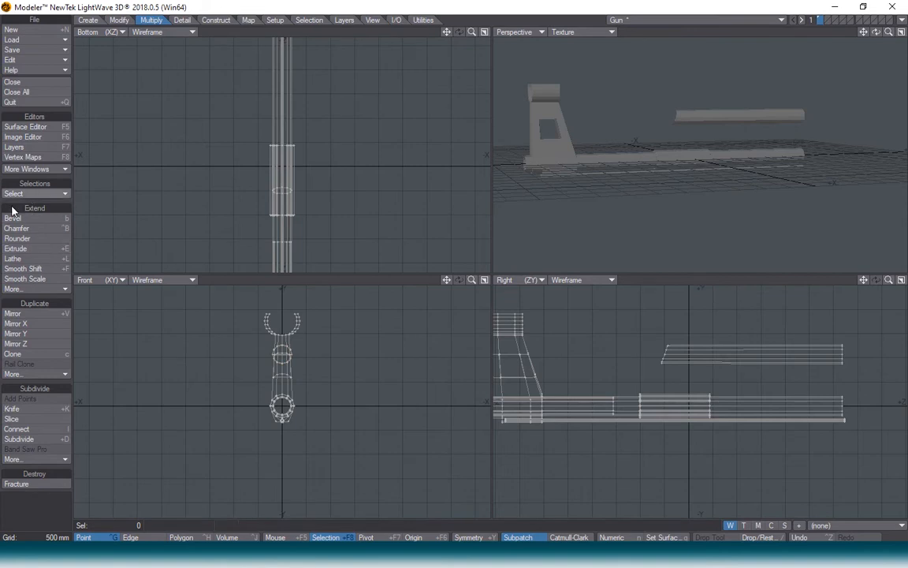
- Cut a new edge ring around the upper tube just behind its slanted front end with Edit Edges
{"action": "left_click", "coordinate": [182, 20]}
{"action": "left_click", "coordinate": [41, 284]}
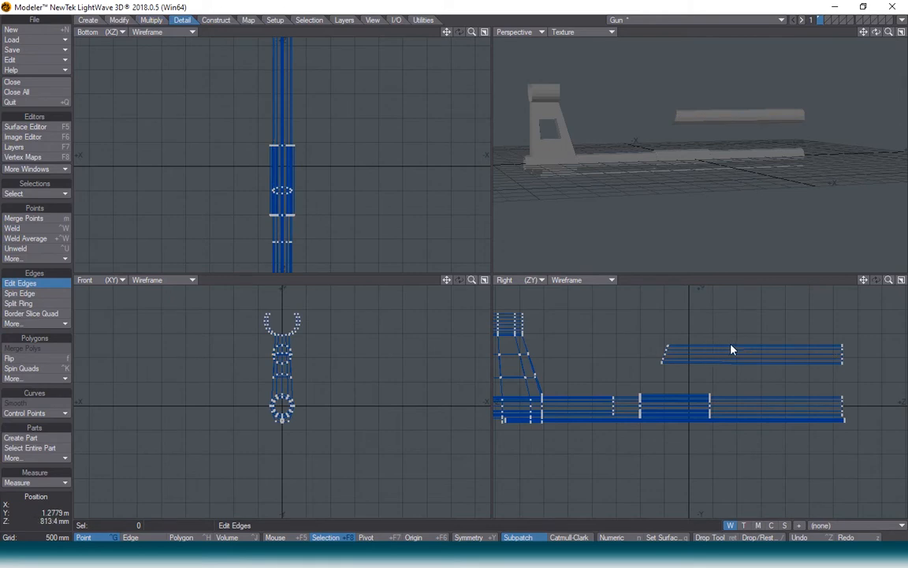
{"action": "left_click_drag", "start_coordinate": [739, 348], "coordinate": [661, 365]}
{"action": "key", "text": "space"}
- Check the full-stock reference photo and shorten the barrel sleeve by moving its rear rim points about 379 mm towards the muzzle
{"action": "left_click", "coordinate": [509, 555]}
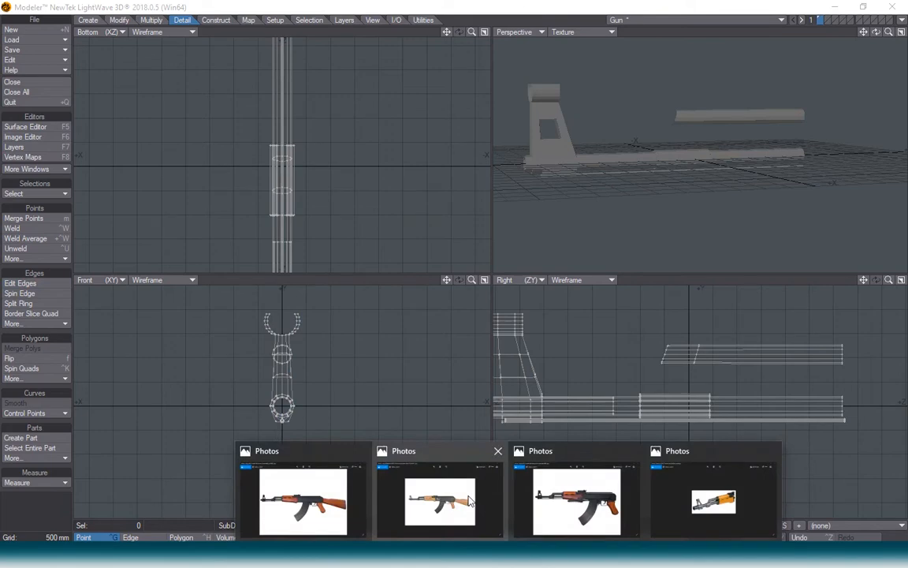
{"action": "mouse_move", "coordinate": [469, 500]}
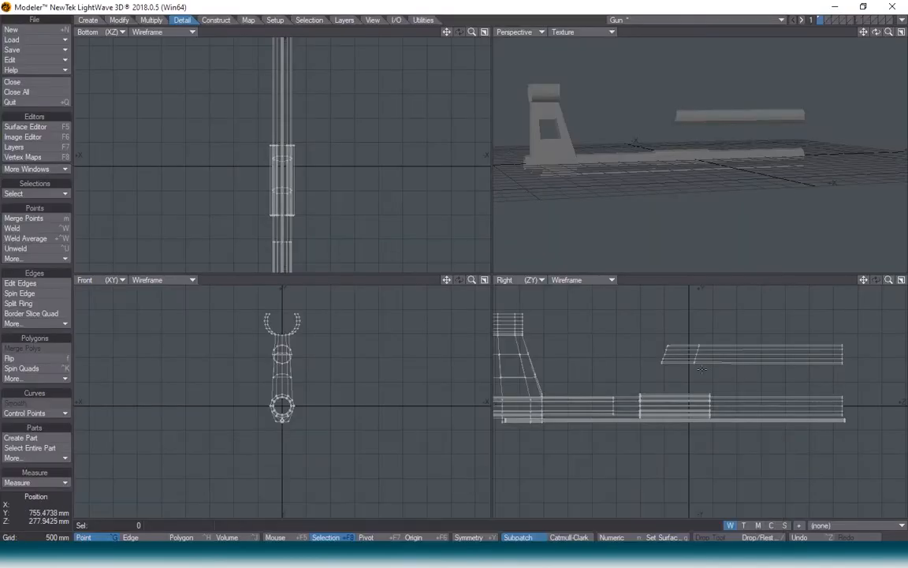
{"action": "left_click", "coordinate": [509, 555]}
{"action": "mouse_move", "coordinate": [438, 498]}
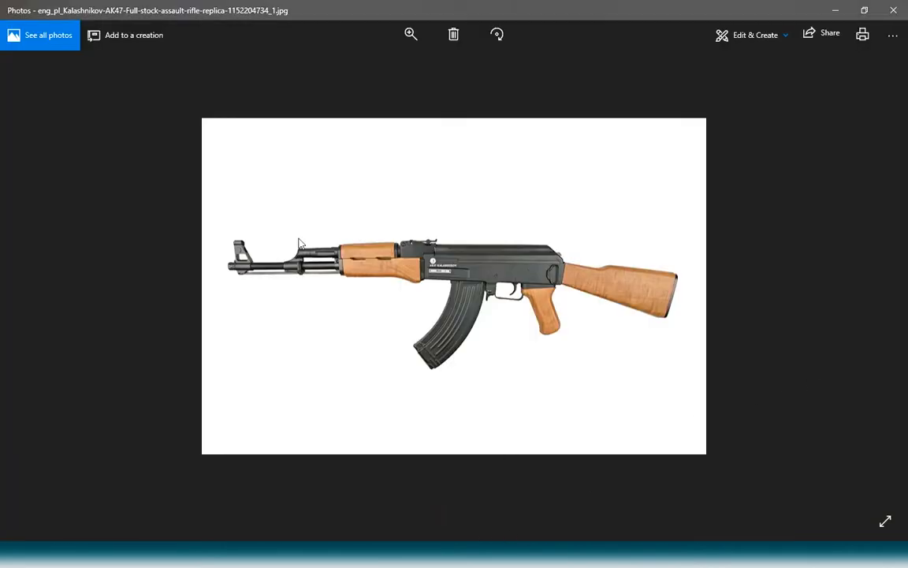
{"action": "key", "text": "alt+Tab"}
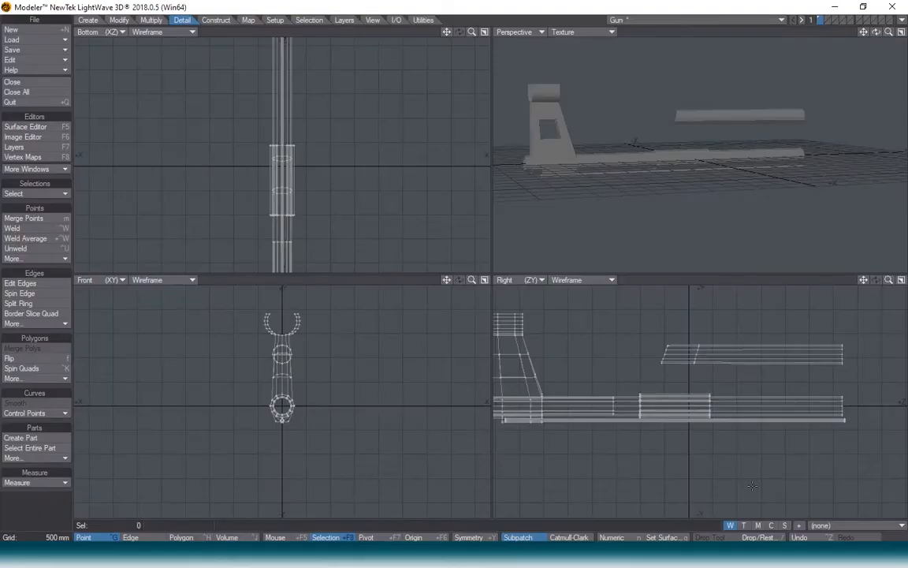
{"action": "mouse_move", "coordinate": [719, 436]}
{"action": "right_mouse_down"}
{"action": "mouse_move", "coordinate": [704, 394]}
{"action": "mouse_move", "coordinate": [716, 383]}
{"action": "right_mouse_up"}
{"action": "key", "text": "t"}
{"action": "left_click_drag", "start_coordinate": [730, 414], "coordinate": [711, 413]}
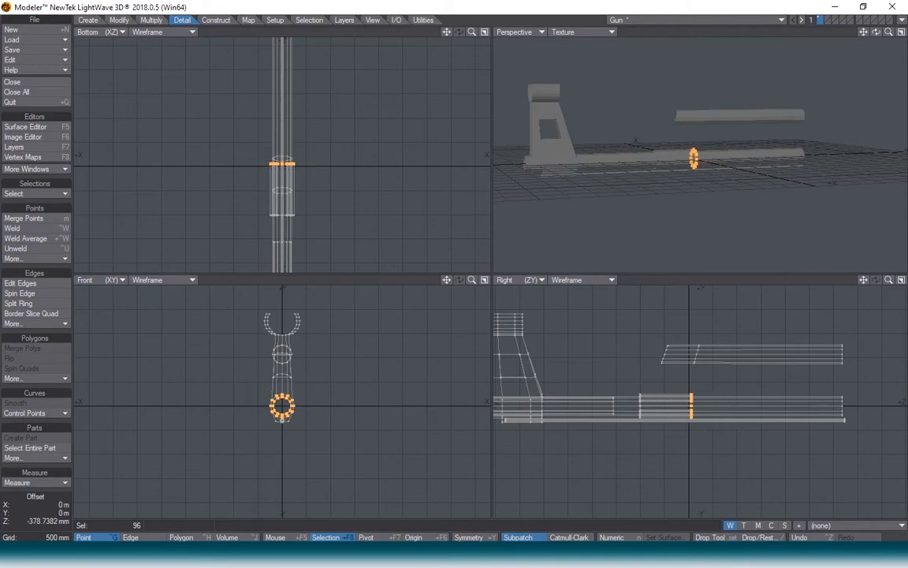
{"action": "key", "text": "Return"}
{"action": "key", "text": "slash"}
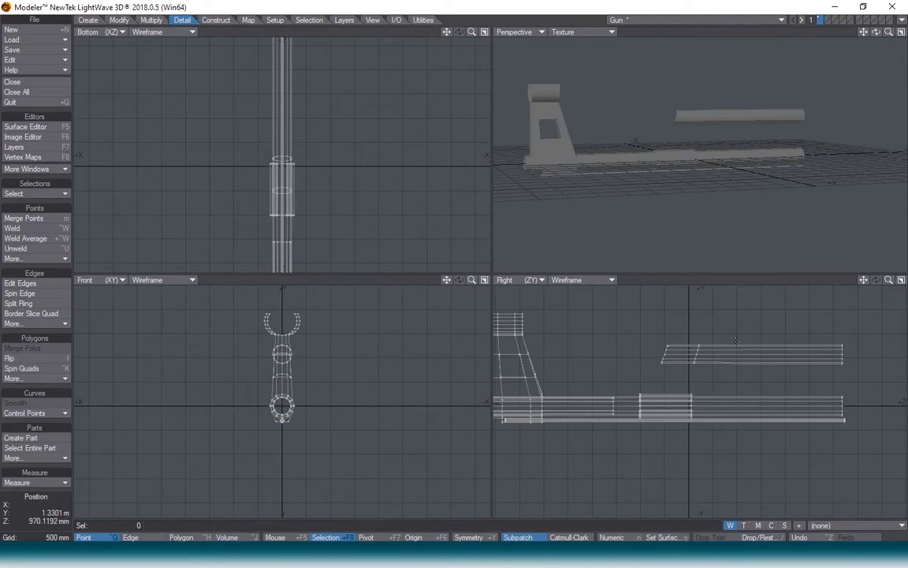
- Close the upper tube's slanted front opening with a polygon made from its end points, and clear the selection
{"action": "scroll", "coordinate": [665, 364], "scroll_direction": "up", "scroll_amount": 4}
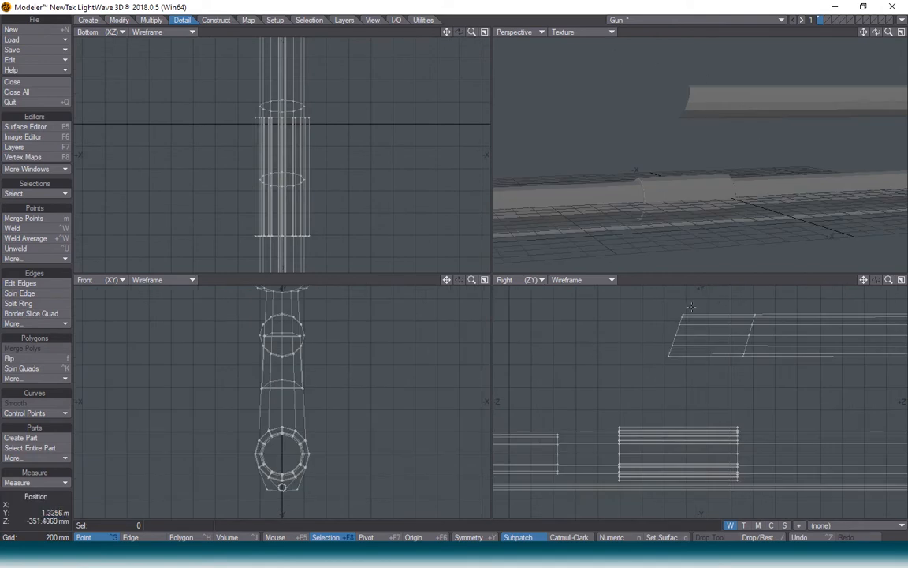
{"action": "right_click_drag", "start_coordinate": [666, 386], "coordinate": [690, 300]}
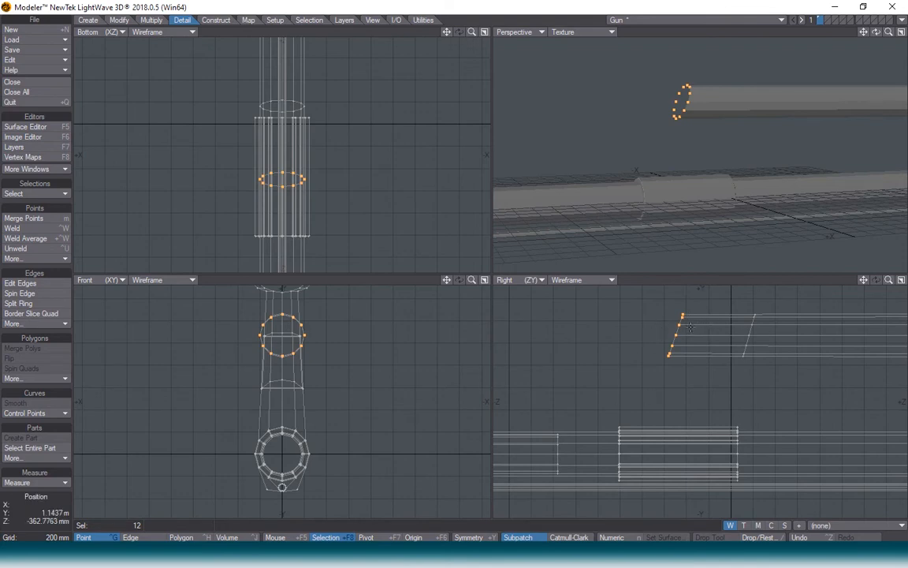
{"action": "key", "text": "p"}
{"action": "key", "text": "slash"}
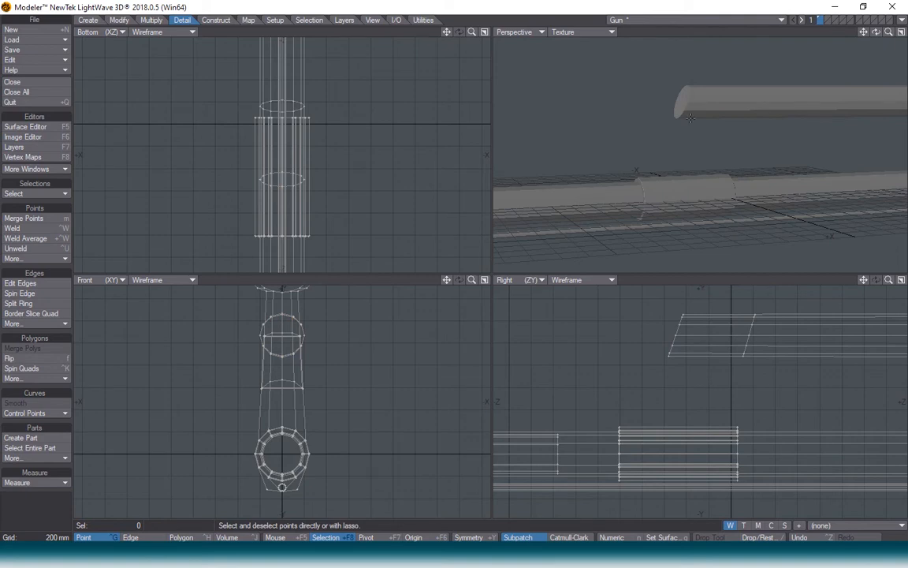
- Set the perspective view to Textured Wire shading and show the tube and sleeve from above
{"action": "mouse_move", "coordinate": [876, 31]}
{"action": "left_mouse_down"}
{"action": "mouse_move", "coordinate": [851, 47]}
{"action": "mouse_move", "coordinate": [874, 36]}
{"action": "left_mouse_up"}
{"action": "left_click", "coordinate": [595, 33]}
{"action": "left_click", "coordinate": [601, 101]}
{"action": "left_click_drag", "start_coordinate": [876, 32], "coordinate": [867, 86]}
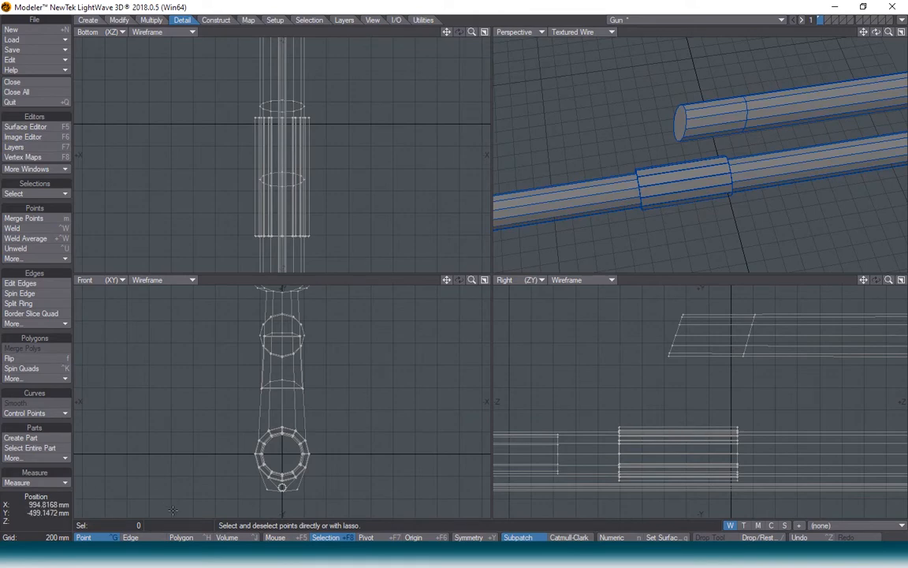
- Delete the polygons along the sleeve's top and the two underside polygons of the upper tube's front section
{"action": "left_click", "coordinate": [188, 537]}
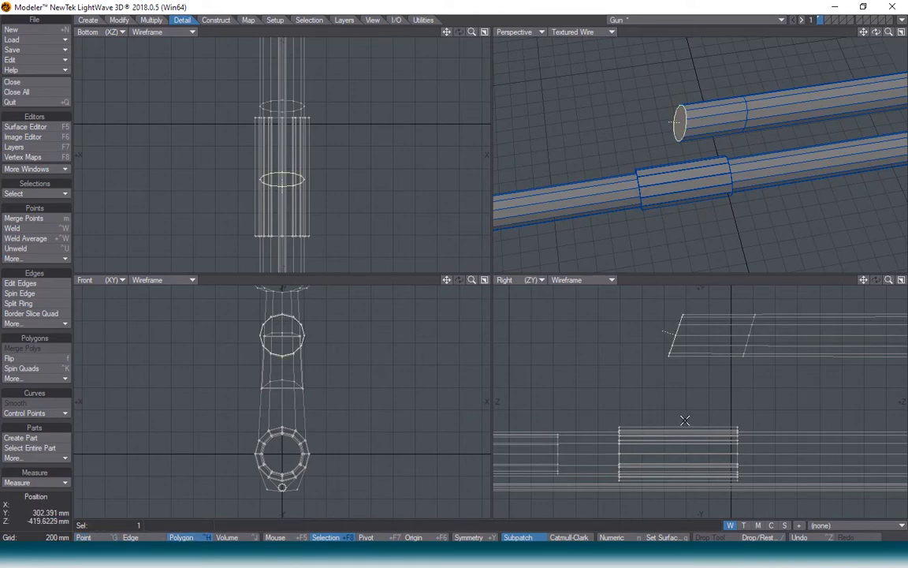
{"action": "left_click", "coordinate": [680, 426]}
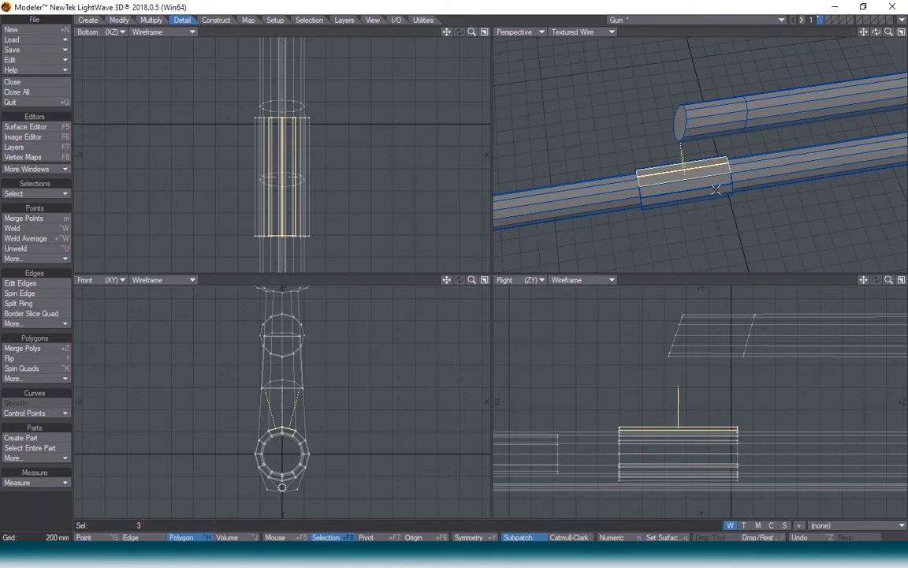
{"action": "key", "text": "Delete"}
{"action": "left_click_drag", "start_coordinate": [876, 32], "coordinate": [869, 50]}
{"action": "left_click", "coordinate": [708, 356]}
{"action": "left_click_drag", "start_coordinate": [876, 32], "coordinate": [879, 36]}
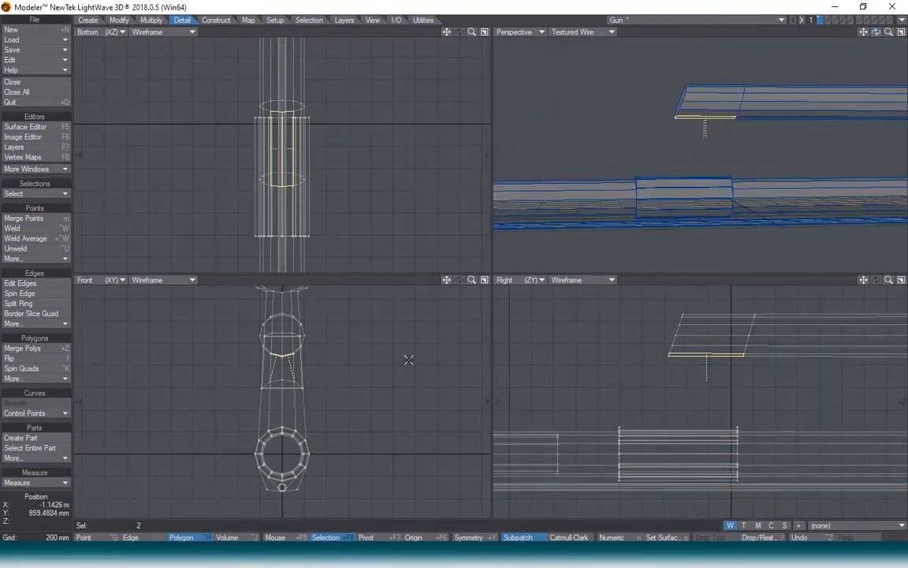
{"action": "left_click", "coordinate": [634, 267]}
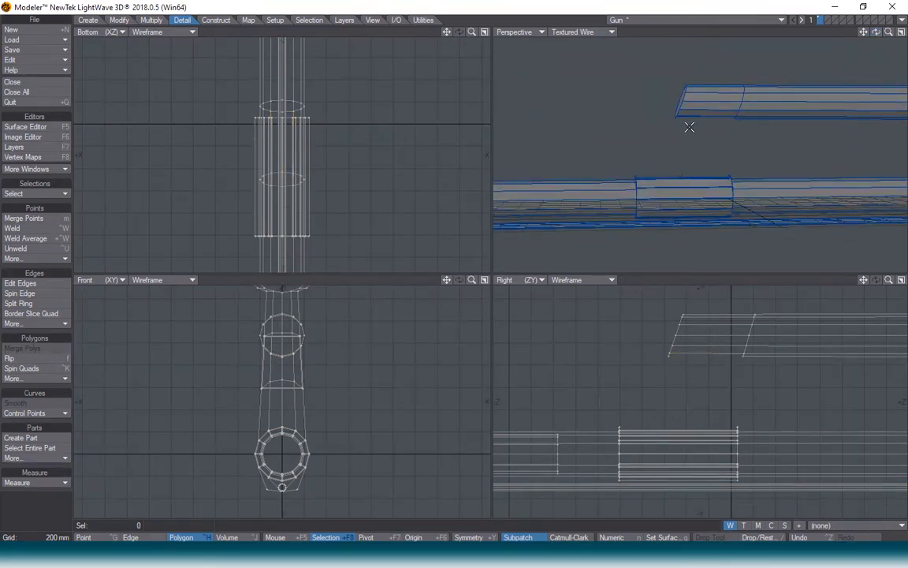
- Create a four-point side polygon joining the upper tube's underside opening to the sleeve's top opening, and clear the selection
{"action": "scroll", "coordinate": [689, 127], "scroll_direction": "up", "scroll_amount": 4}
{"action": "mouse_move", "coordinate": [877, 32]}
{"action": "left_mouse_down"}
{"action": "mouse_move", "coordinate": [848, 35]}
{"action": "mouse_move", "coordinate": [876, 34]}
{"action": "mouse_move", "coordinate": [875, 23]}
{"action": "left_mouse_up"}
{"action": "key", "text": "ctrl+g"}
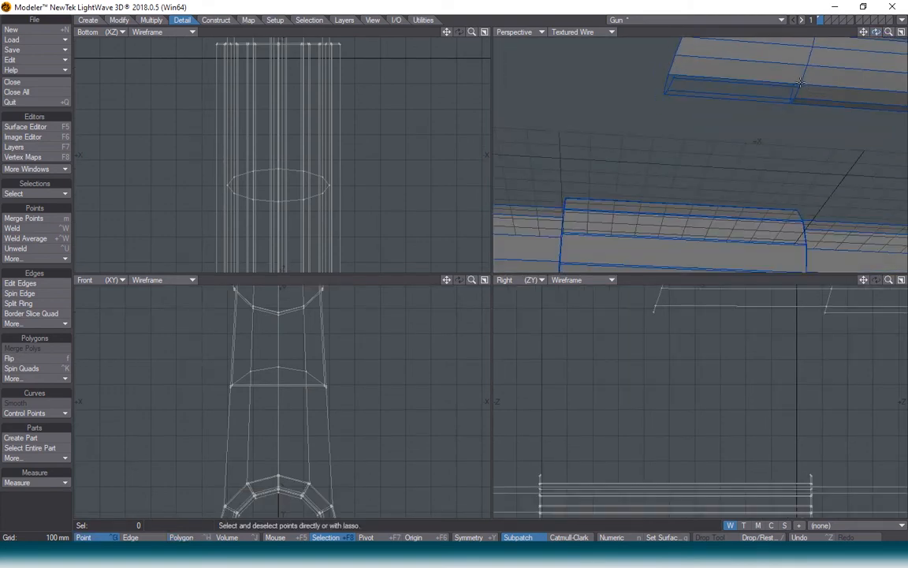
{"action": "left_click", "coordinate": [801, 84]}
{"action": "left_click_drag", "start_coordinate": [878, 33], "coordinate": [876, 34]}
{"action": "left_click", "coordinate": [789, 221]}
{"action": "scroll", "coordinate": [790, 241], "scroll_direction": "up", "scroll_amount": 6}
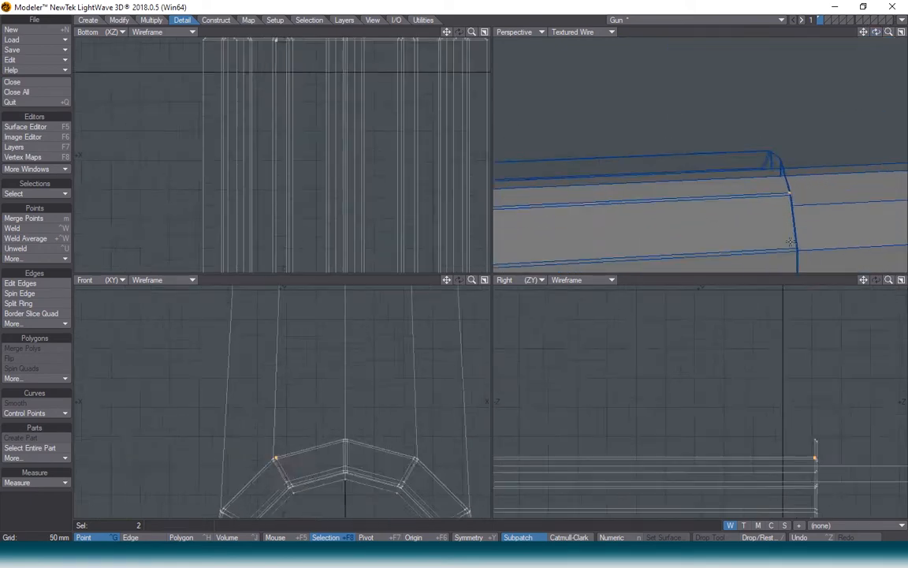
{"action": "scroll", "coordinate": [790, 190], "scroll_direction": "down", "scroll_amount": 5}
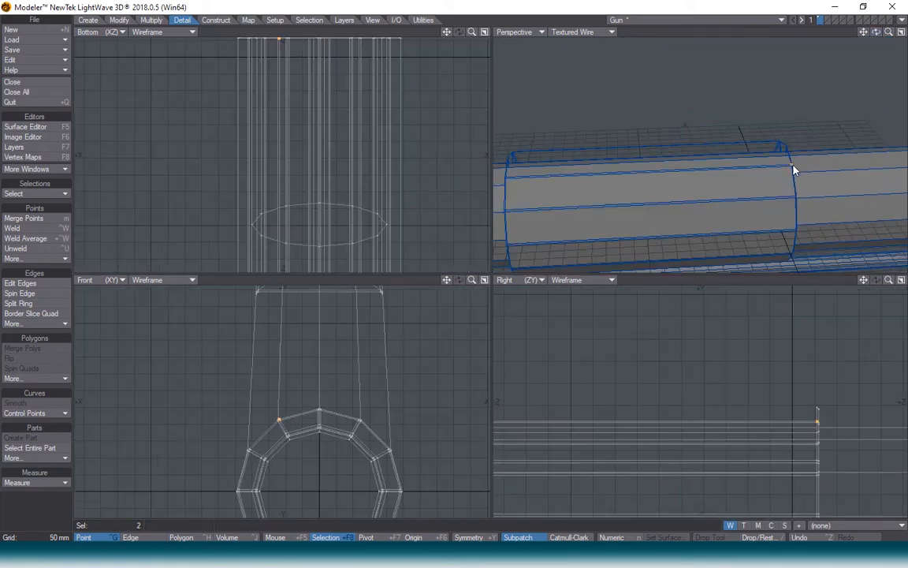
{"action": "scroll", "coordinate": [504, 179], "scroll_direction": "up", "scroll_amount": 3}
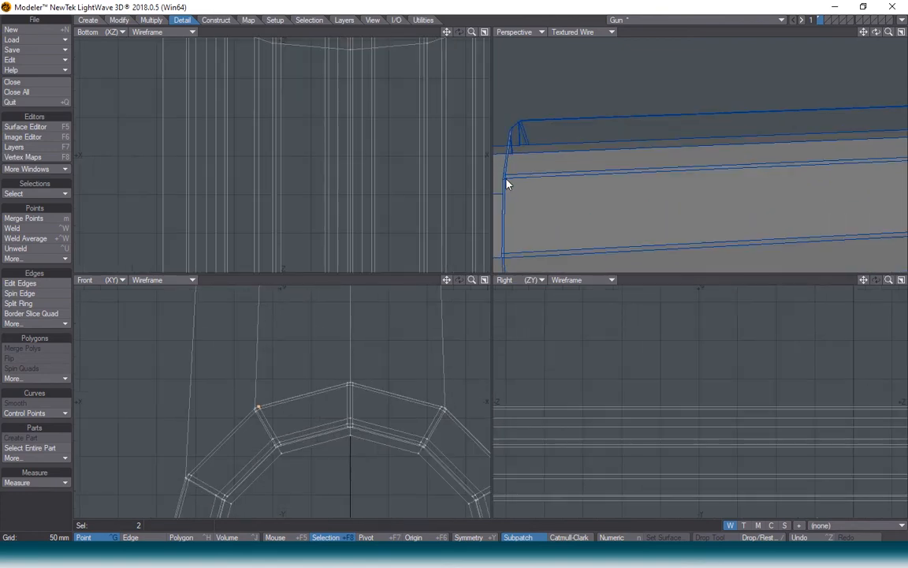
{"action": "scroll", "coordinate": [597, 170], "scroll_direction": "down", "scroll_amount": 8}
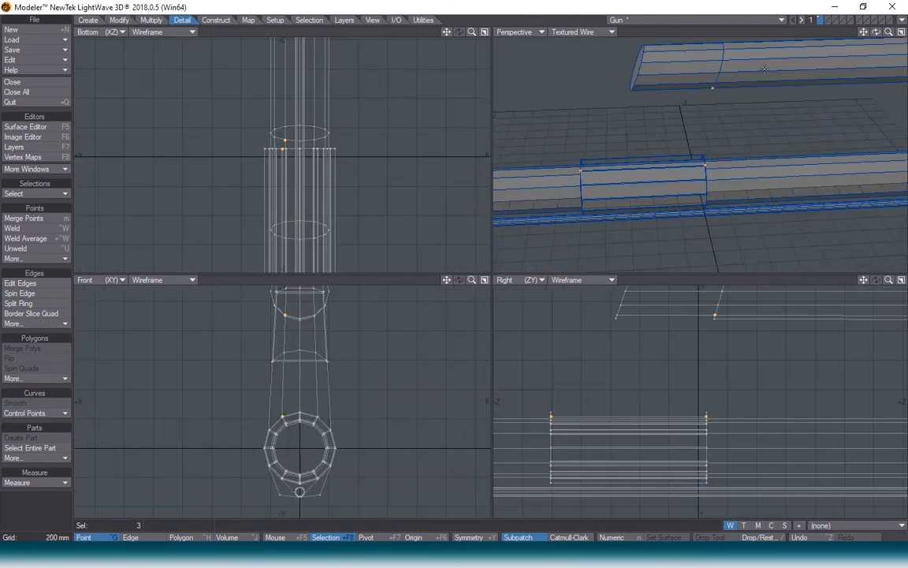
{"action": "left_click_drag", "start_coordinate": [876, 31], "coordinate": [870, 41]}
{"action": "scroll", "coordinate": [636, 86], "scroll_direction": "up", "scroll_amount": 6}
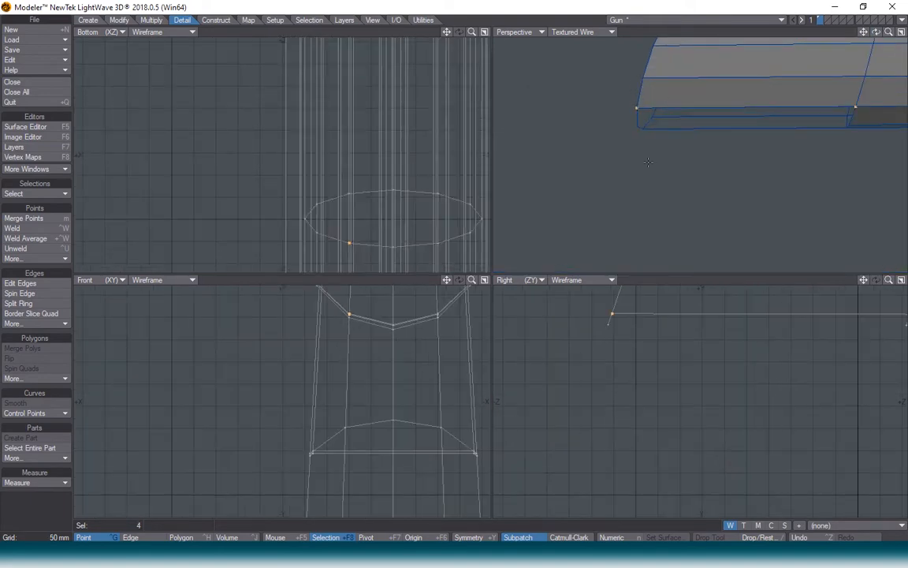
{"action": "key", "text": "p"}
{"action": "key", "text": "slash"}
{"action": "scroll", "coordinate": [790, 146], "scroll_direction": "down", "scroll_amount": 4}
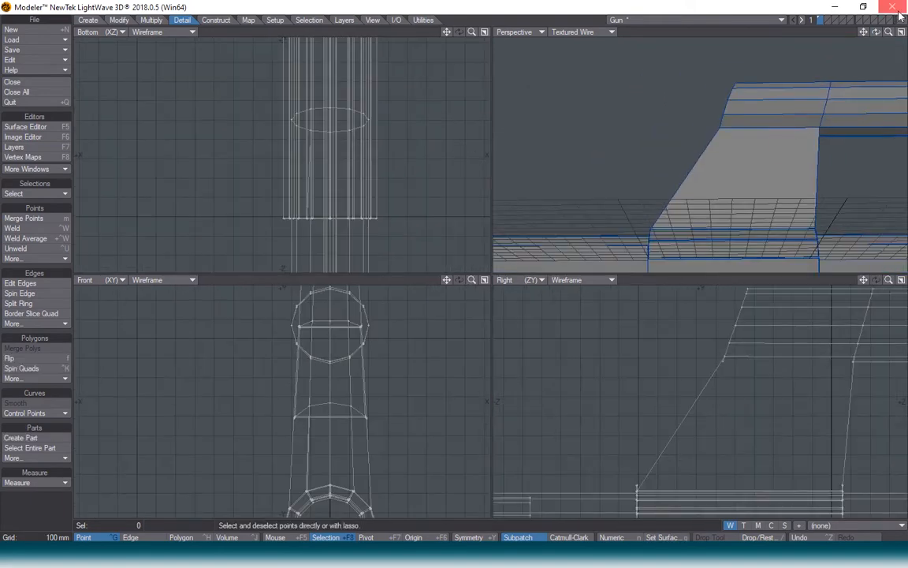
- Create the first half of the block's slanted front face as a four-point polygon between the upper tube's underside and the sleeve's front top edge
{"action": "left_click_drag", "start_coordinate": [876, 32], "coordinate": [866, 43]}
{"action": "scroll", "coordinate": [661, 227], "scroll_direction": "up", "scroll_amount": 3}
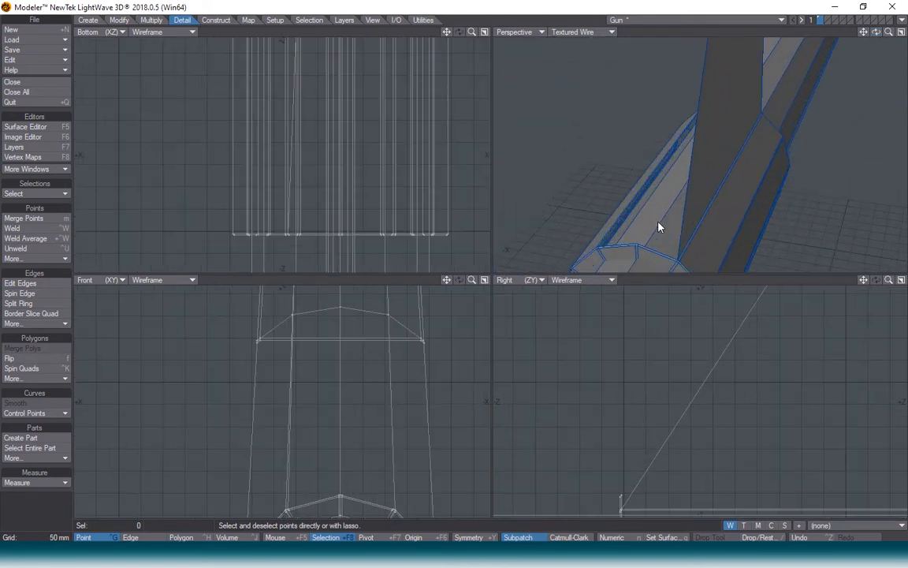
{"action": "left_click", "coordinate": [678, 259]}
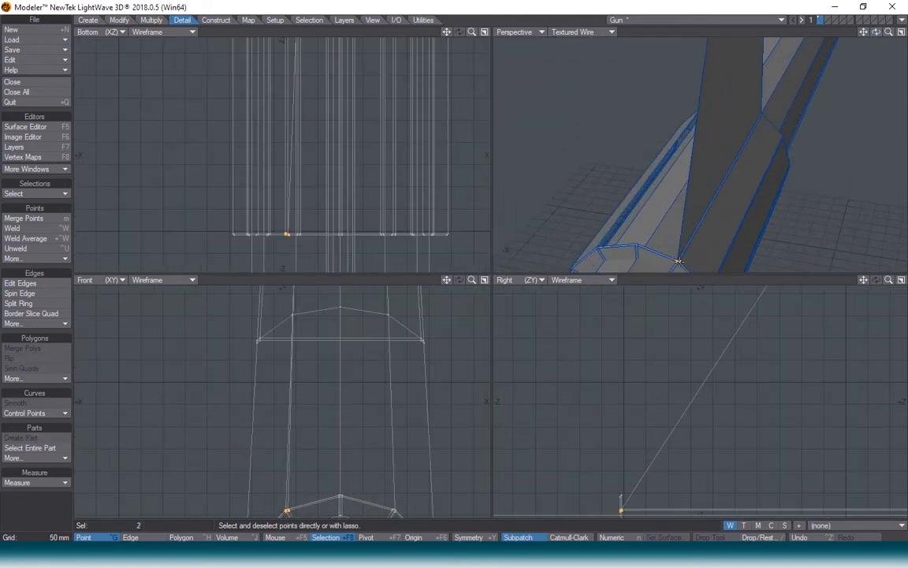
{"action": "left_click", "coordinate": [678, 260]}
{"action": "scroll", "coordinate": [678, 257], "scroll_direction": "up", "scroll_amount": 3}
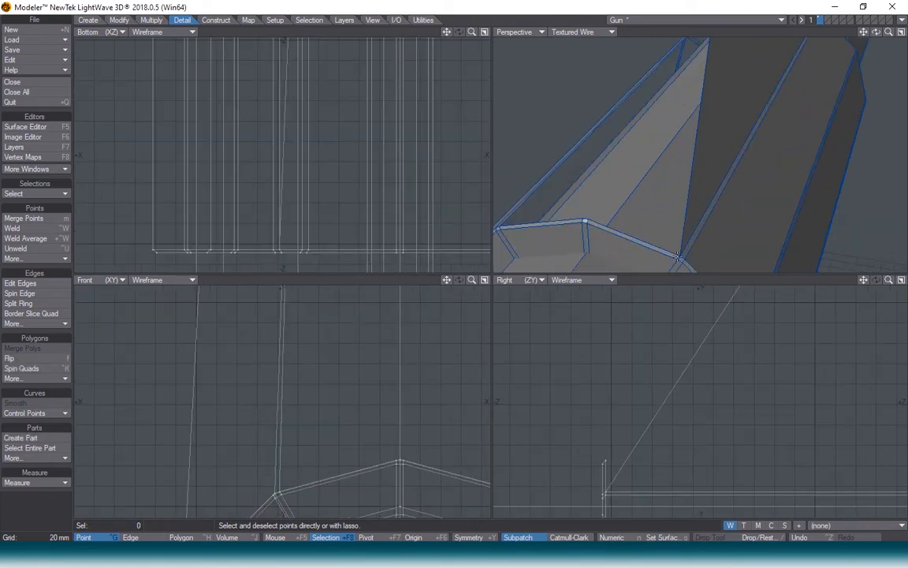
{"action": "left_click", "coordinate": [680, 256]}
{"action": "left_click", "coordinate": [586, 222]}
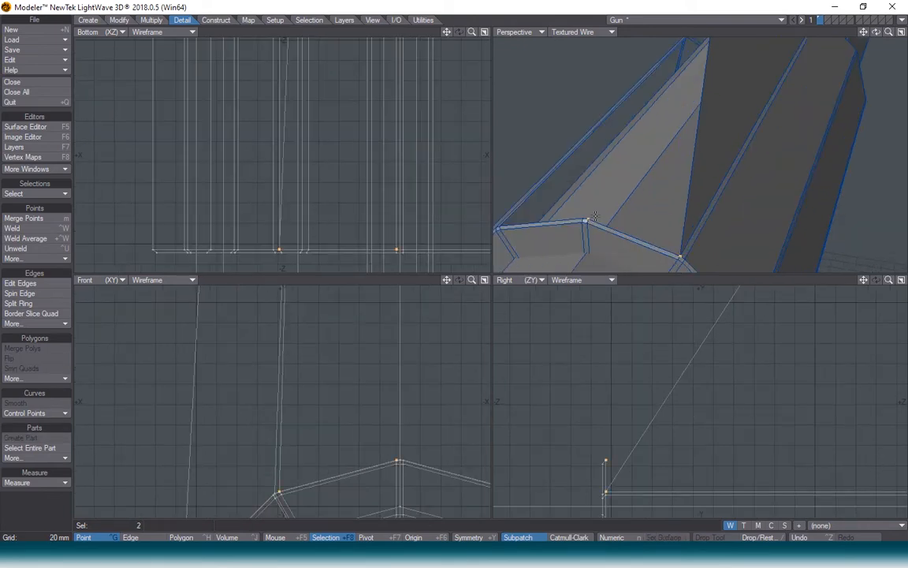
{"action": "scroll", "coordinate": [799, 124], "scroll_direction": "down", "scroll_amount": 6}
{"action": "left_click_drag", "start_coordinate": [863, 31], "coordinate": [861, 81]}
{"action": "left_click_drag", "start_coordinate": [746, 82], "coordinate": [745, 144], "text": "alt+shift"}
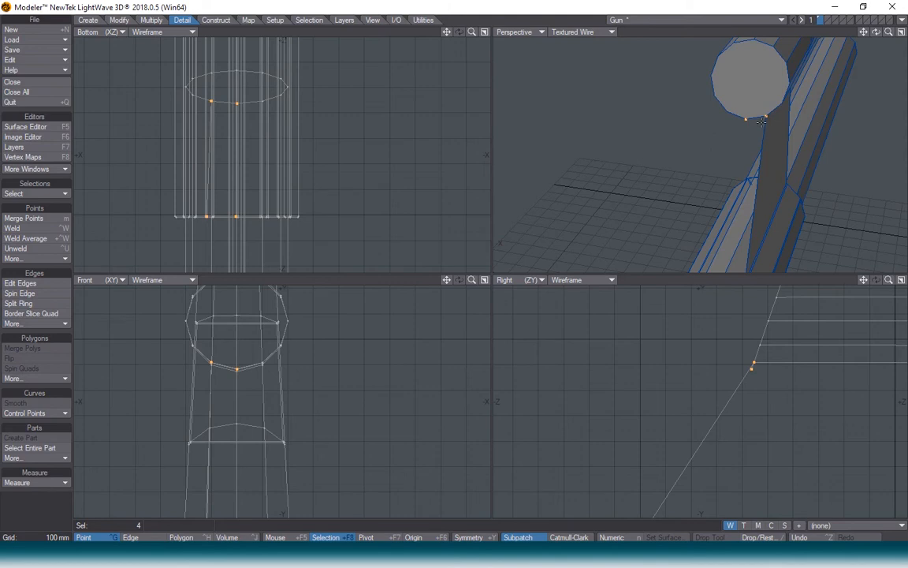
{"action": "left_click", "coordinate": [762, 121]}
- Create the other half of the block's slanted front face from its four corner points, and clear the selection
{"action": "left_click_drag", "start_coordinate": [876, 33], "coordinate": [907, 39]}
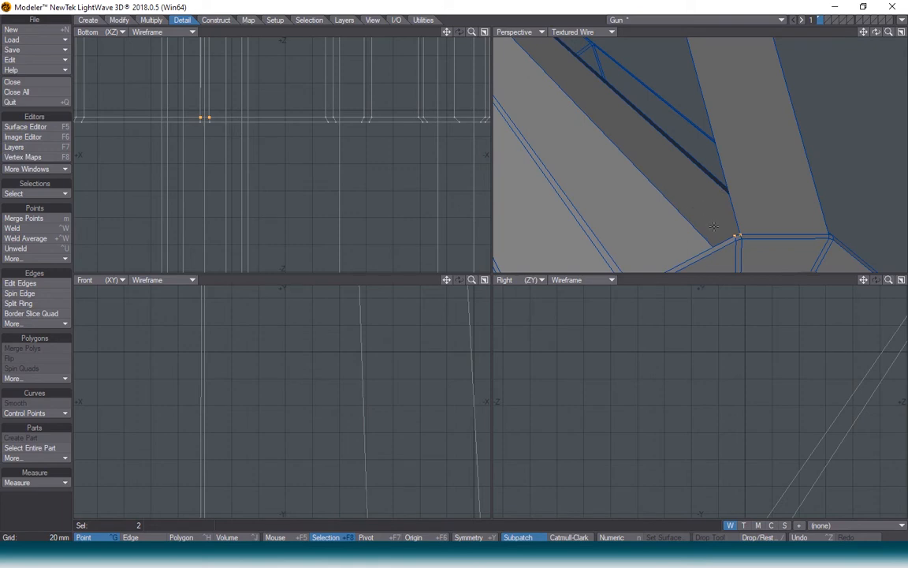
{"action": "key", "text": "slash"}
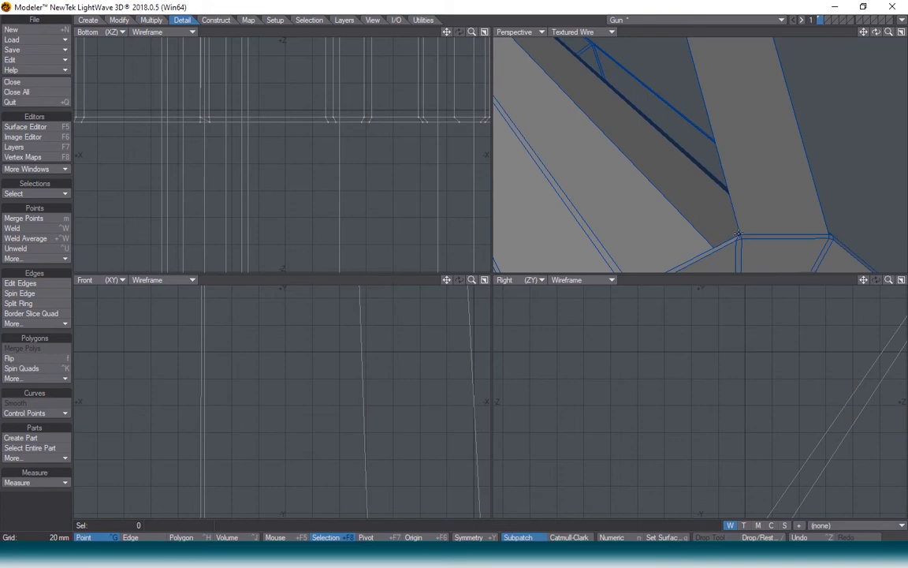
{"action": "mouse_move", "coordinate": [864, 32]}
{"action": "left_mouse_down"}
{"action": "mouse_move", "coordinate": [820, 150]}
{"action": "mouse_move", "coordinate": [812, 221]}
{"action": "mouse_move", "coordinate": [831, 367]}
{"action": "mouse_move", "coordinate": [853, 111]}
{"action": "mouse_move", "coordinate": [824, 189]}
{"action": "mouse_move", "coordinate": [862, 34]}
{"action": "left_mouse_up"}
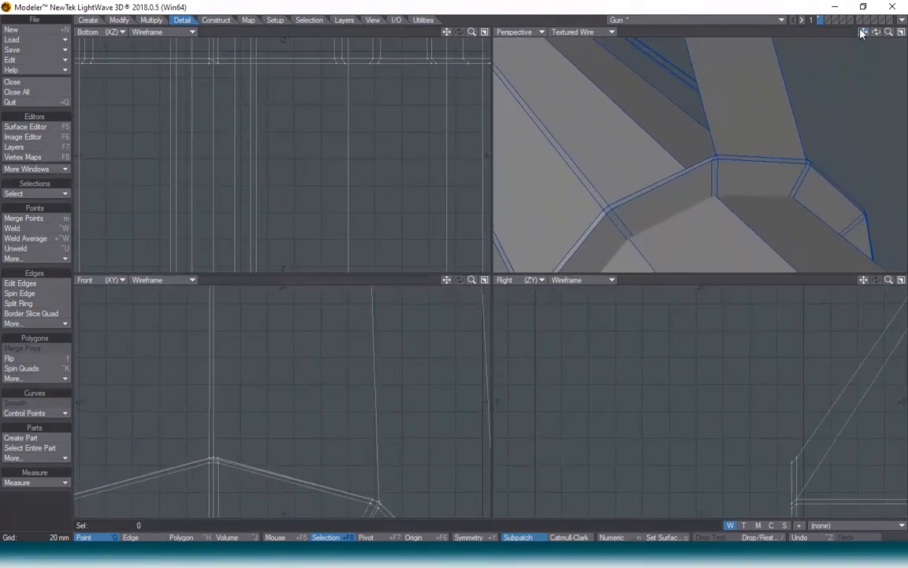
{"action": "left_click", "coordinate": [715, 157]}
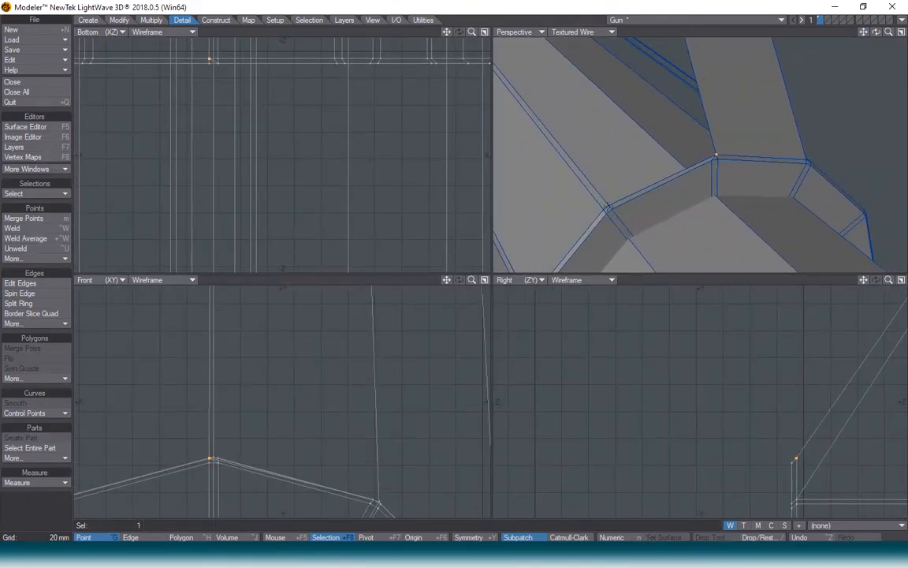
{"action": "left_click_drag", "start_coordinate": [864, 33], "coordinate": [526, 126]}
{"action": "key", "text": "ctrl+w"}
{"action": "scroll", "coordinate": [617, 158], "scroll_direction": "down", "scroll_amount": 4}
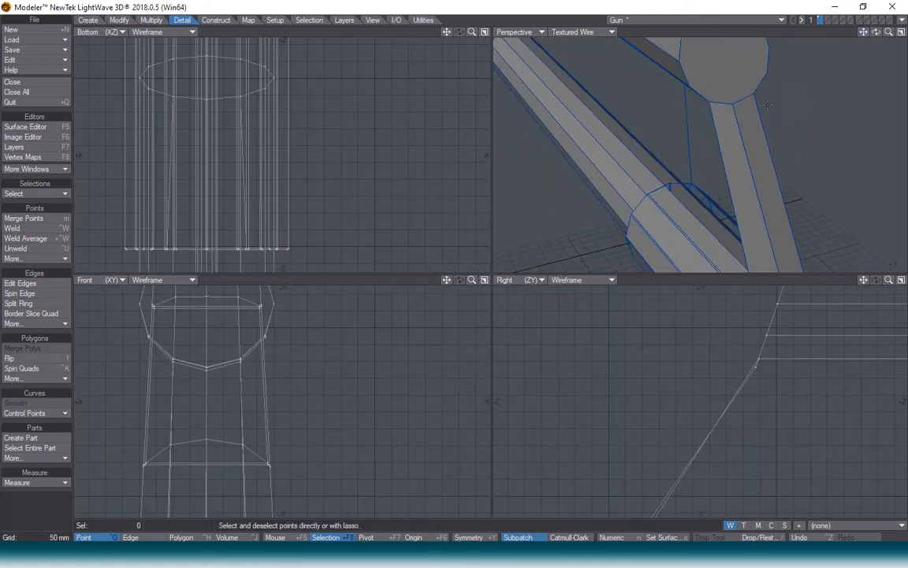
- Try to close the block's open side with a four-point polygon between the upper tube and the sleeve
{"action": "left_click_drag", "start_coordinate": [876, 33], "coordinate": [872, 6]}
{"action": "scroll", "coordinate": [752, 235], "scroll_direction": "up", "scroll_amount": 3}
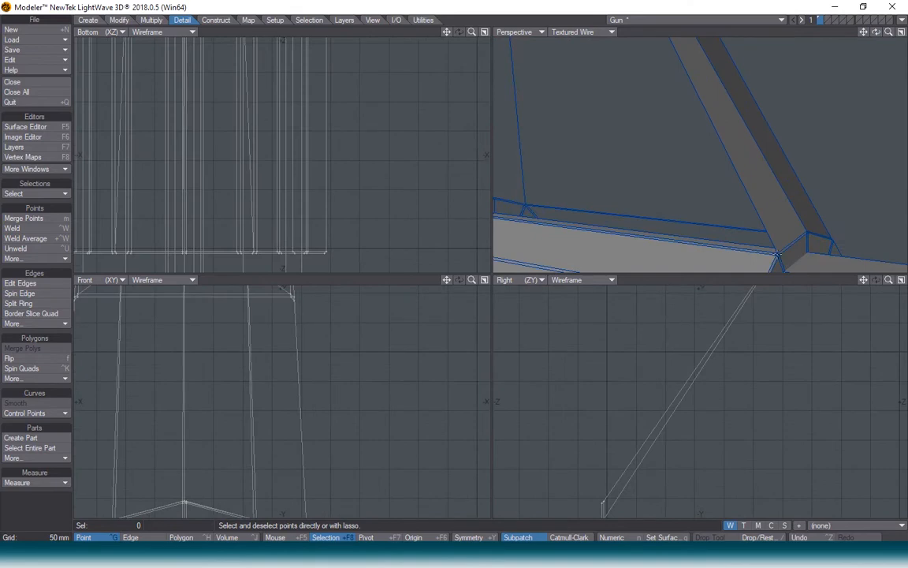
{"action": "left_click", "coordinate": [782, 251]}
{"action": "scroll", "coordinate": [613, 166], "scroll_direction": "down", "scroll_amount": 3}
{"action": "scroll", "coordinate": [613, 166], "scroll_direction": "up", "scroll_amount": 5}
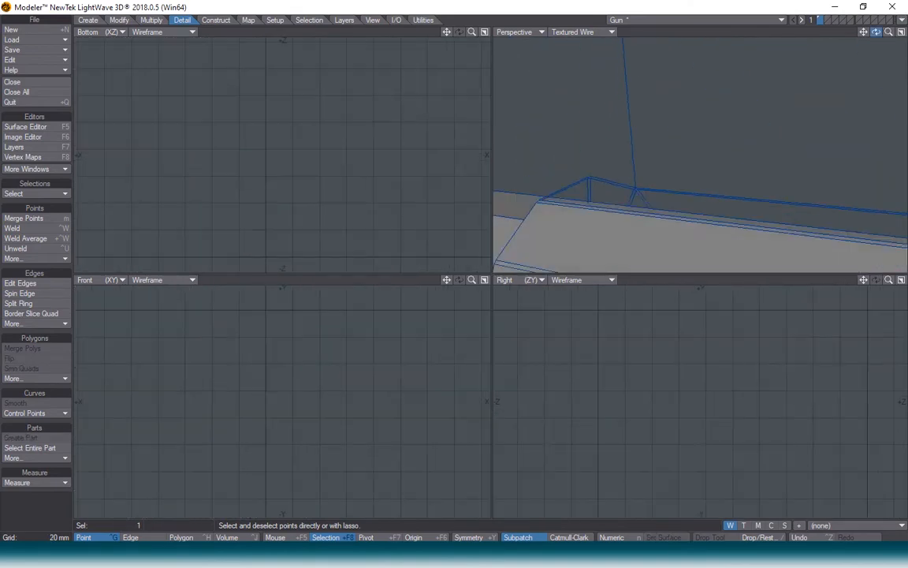
{"action": "left_click_drag", "start_coordinate": [876, 33], "coordinate": [821, 65]}
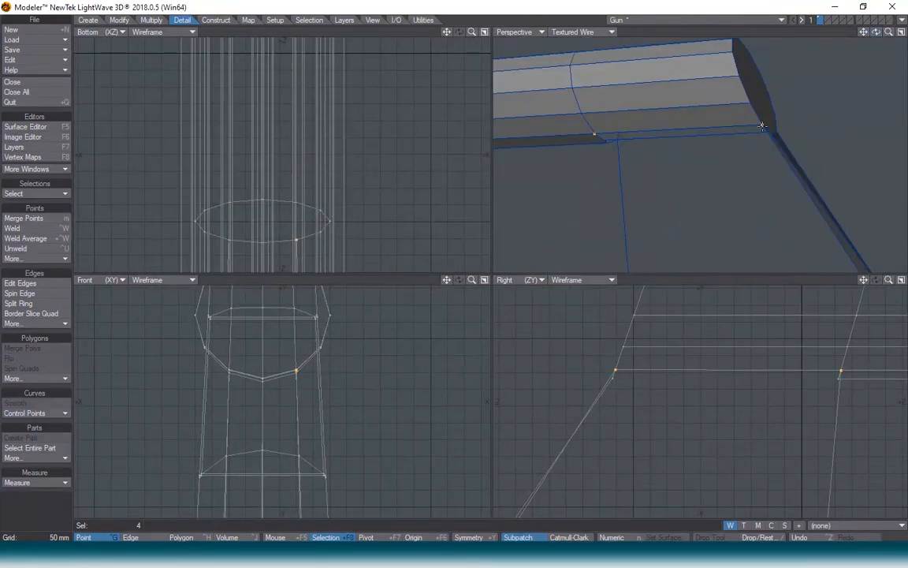
{"action": "key", "text": "p"}
{"action": "key", "text": "slash"}
- Inspect the new side polygon's rear sleeve corner and undo the attempts at closing that side
{"action": "left_click_drag", "start_coordinate": [876, 33], "coordinate": [859, 79]}
{"action": "scroll", "coordinate": [760, 264], "scroll_direction": "up", "scroll_amount": 4}
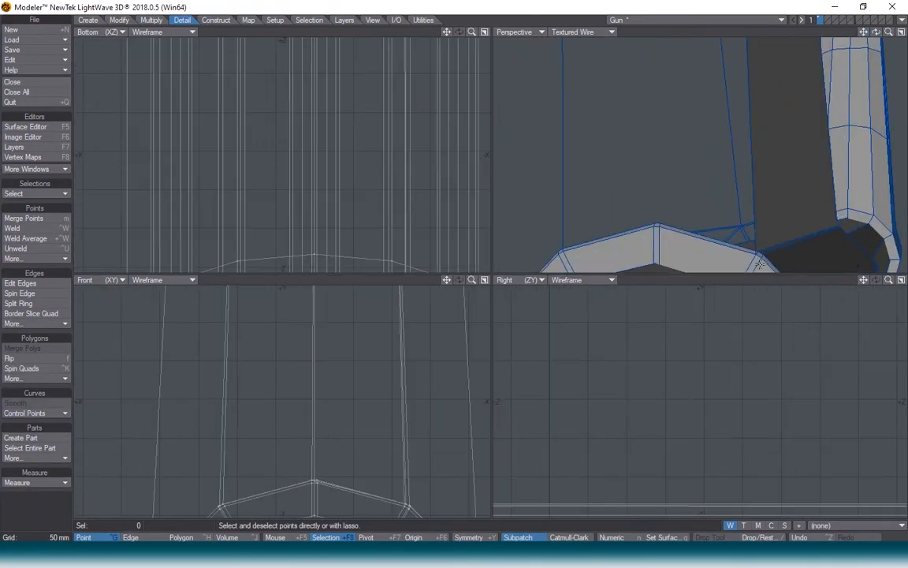
{"action": "left_click", "coordinate": [758, 264]}
{"action": "scroll", "coordinate": [750, 261], "scroll_direction": "up", "scroll_amount": 3}
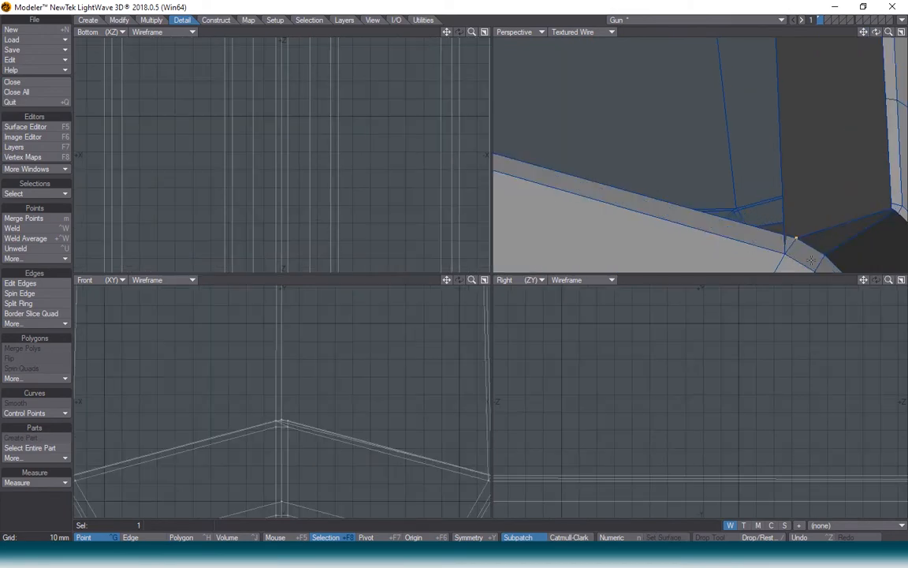
{"action": "key", "text": "ctrl+z"}
{"action": "scroll", "coordinate": [766, 209], "scroll_direction": "down", "scroll_amount": 6}
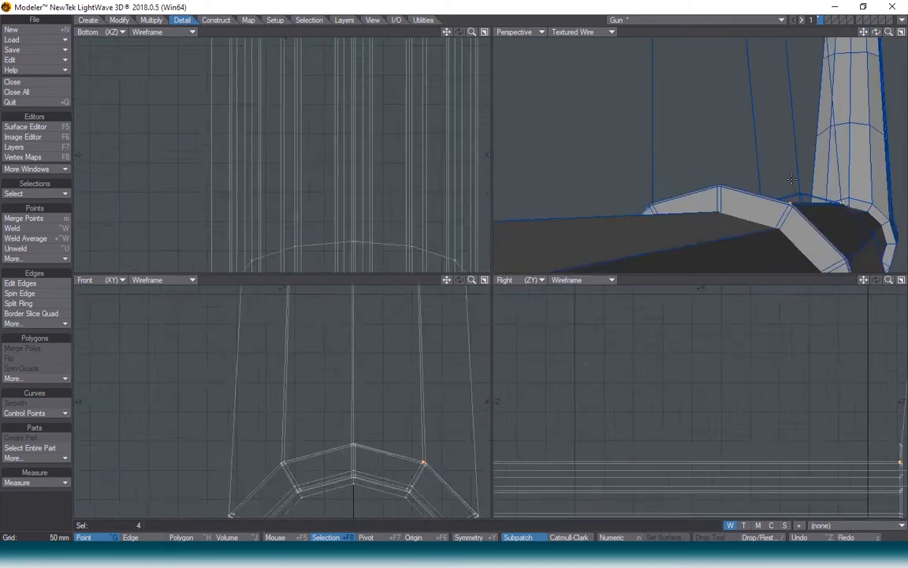
{"action": "left_click_drag", "start_coordinate": [876, 32], "coordinate": [723, 86]}
{"action": "key", "text": "p"}
{"action": "key", "text": "slash"}
{"action": "left_click_drag", "start_coordinate": [691, 161], "coordinate": [652, 148], "text": "alt"}
{"action": "key", "text": "ctrl+z"}
- Create the block's missing side polygon from the correct corner points on the upper tube's underside and the sleeve's top
{"action": "scroll", "coordinate": [902, 172], "scroll_direction": "up", "scroll_amount": 3}
{"action": "left_click", "coordinate": [901, 172]}
{"action": "scroll", "coordinate": [901, 172], "scroll_direction": "down", "scroll_amount": 3}
{"action": "scroll", "coordinate": [576, 174], "scroll_direction": "up", "scroll_amount": 3}
{"action": "left_click", "coordinate": [604, 175], "text": "shift"}
{"action": "scroll", "coordinate": [603, 175], "scroll_direction": "down", "scroll_amount": 4}
{"action": "left_click_drag", "start_coordinate": [863, 32], "coordinate": [852, 142]}
{"action": "scroll", "coordinate": [589, 150], "scroll_direction": "up", "scroll_amount": 3}
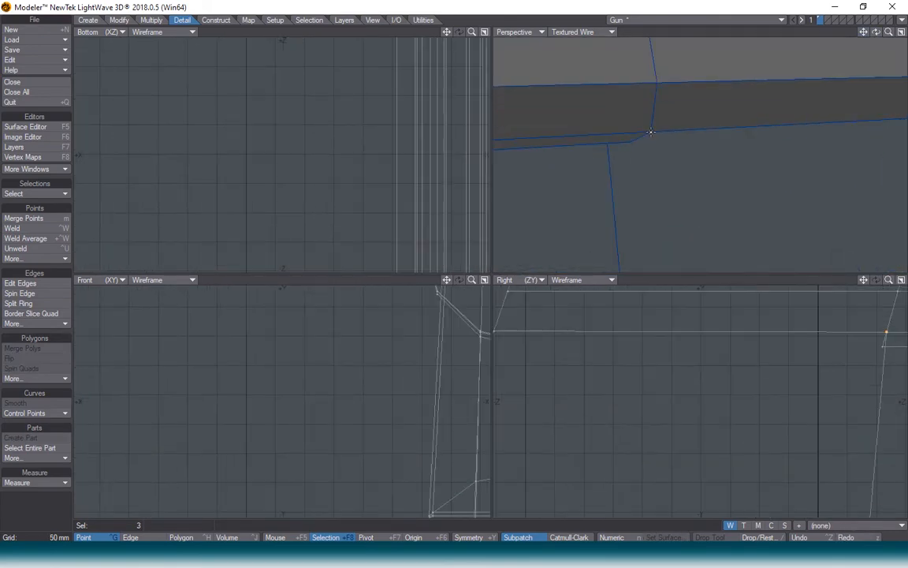
{"action": "left_click", "coordinate": [652, 133], "text": "shift"}
{"action": "scroll", "coordinate": [765, 135], "scroll_direction": "down", "scroll_amount": 4}
{"action": "left_click", "coordinate": [776, 191]}
{"action": "scroll", "coordinate": [747, 183], "scroll_direction": "up", "scroll_amount": 2}
- Create the first half of the block's rear face between the tube's underside and the sleeve's rear edge, and clear the selection
{"action": "left_click_drag", "start_coordinate": [863, 32], "coordinate": [816, 4]}
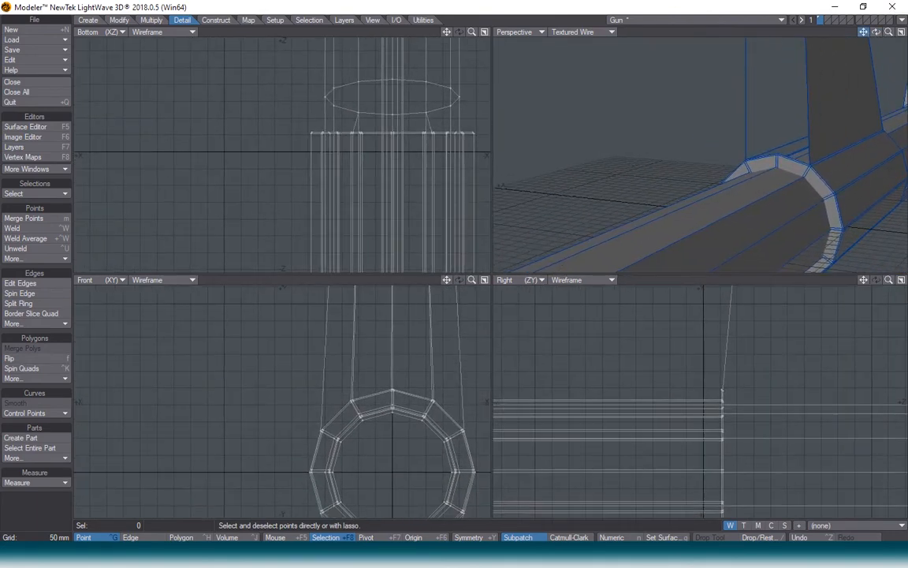
{"action": "scroll", "coordinate": [723, 148], "scroll_direction": "up", "scroll_amount": 3}
{"action": "left_click", "coordinate": [705, 143]}
{"action": "left_click_drag", "start_coordinate": [864, 32], "coordinate": [852, 99]}
{"action": "left_click", "coordinate": [689, 123]}
{"action": "key", "text": "slash"}
{"action": "key", "text": "a"}
- Create the remaining half of the block's rear face from its four corner points, and clear the selection
{"action": "mouse_move", "coordinate": [876, 32]}
{"action": "left_mouse_down"}
{"action": "mouse_move", "coordinate": [851, 63]}
{"action": "mouse_move", "coordinate": [871, 33]}
{"action": "left_mouse_up"}
{"action": "scroll", "coordinate": [768, 169], "scroll_direction": "up", "scroll_amount": 5}
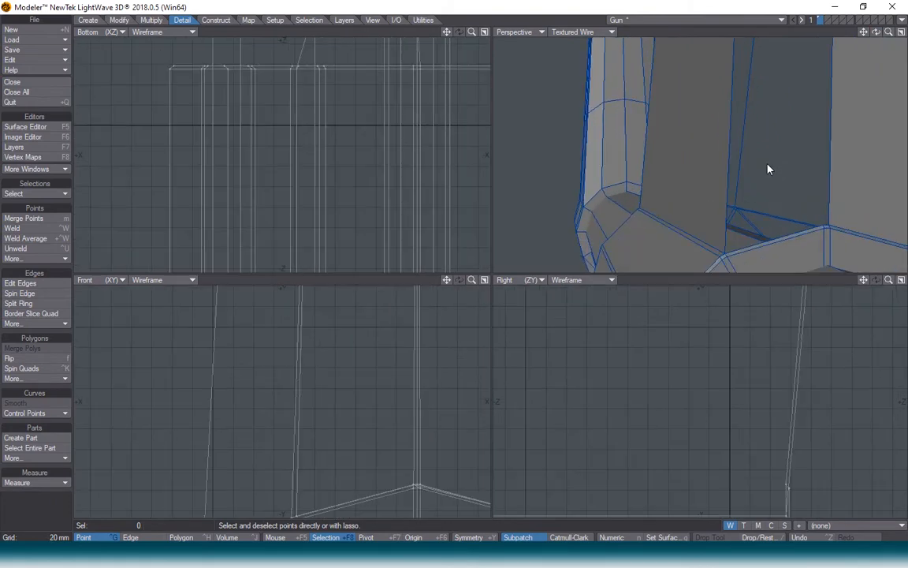
{"action": "left_click", "coordinate": [825, 228]}
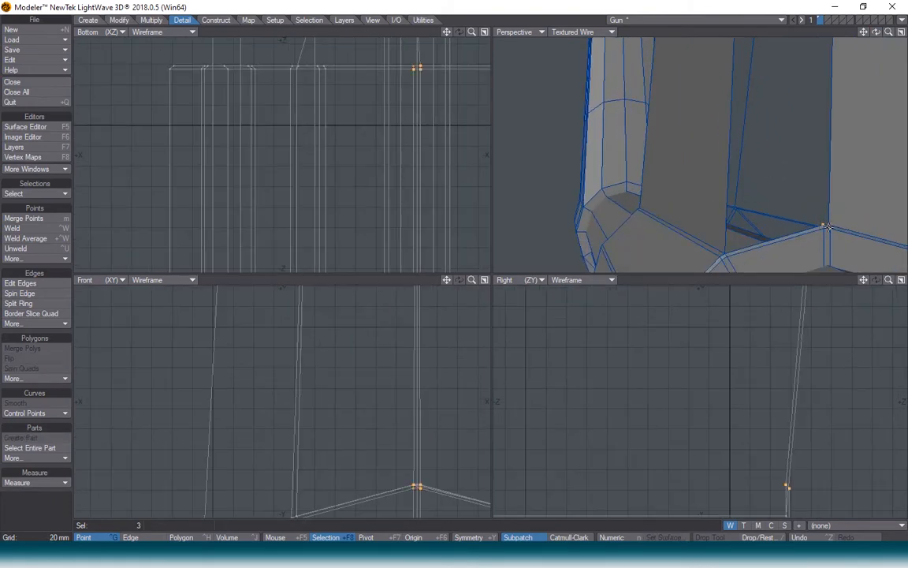
{"action": "scroll", "coordinate": [832, 229], "scroll_direction": "up", "scroll_amount": 1}
{"action": "left_click", "coordinate": [828, 226]}
{"action": "left_click", "coordinate": [686, 263], "text": "shift"}
{"action": "left_click_drag", "start_coordinate": [863, 31], "coordinate": [899, 22]}
{"action": "key", "text": "slash"}
{"action": "scroll", "coordinate": [827, 152], "scroll_direction": "down", "scroll_amount": 8}
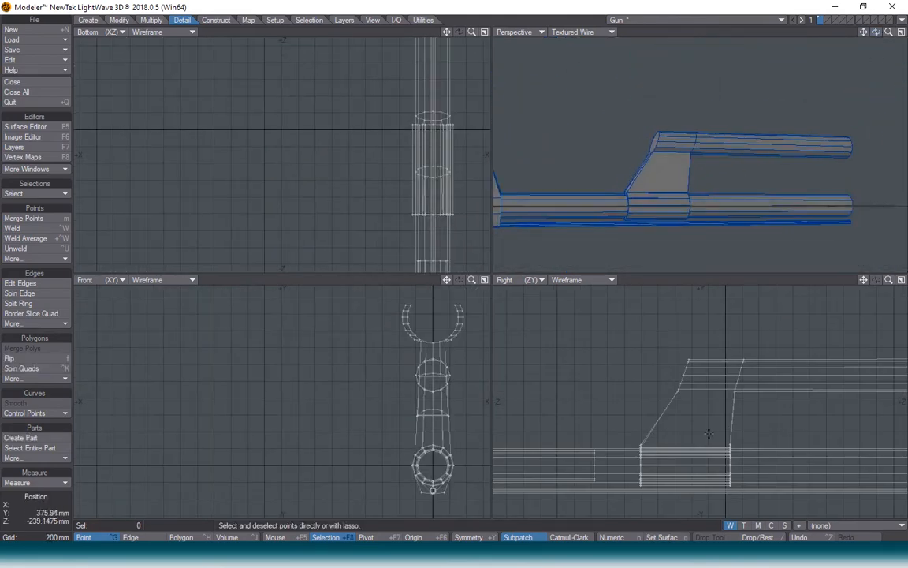
- Move the point at the block's upper front corner slightly up to the upper tube's lower edge with the Drag tool
{"action": "scroll", "coordinate": [707, 390], "scroll_direction": "up", "scroll_amount": 8}
{"action": "left_click_drag", "start_coordinate": [552, 323], "coordinate": [706, 334], "text": "alt"}
{"action": "scroll", "coordinate": [733, 316], "scroll_direction": "down", "scroll_amount": 2}
{"action": "scroll", "coordinate": [733, 315], "scroll_direction": "down", "scroll_amount": 2}
{"action": "key", "text": "ctrl+t"}
{"action": "left_click_drag", "start_coordinate": [710, 318], "coordinate": [710, 314]}
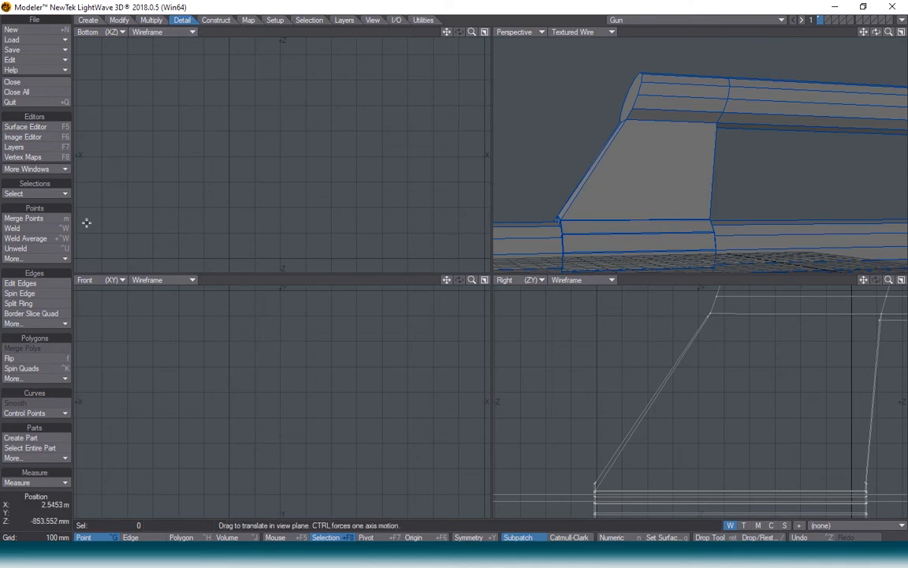
- Add a horizontal edge loop around the block at about mid-height with Edit Edges
{"action": "left_click", "coordinate": [32, 284]}
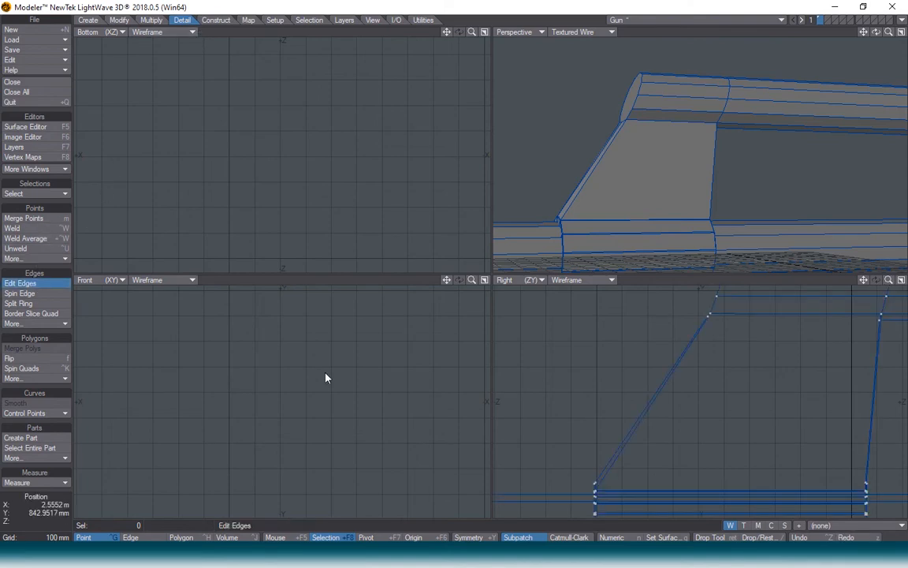
{"action": "left_click", "coordinate": [654, 401]}
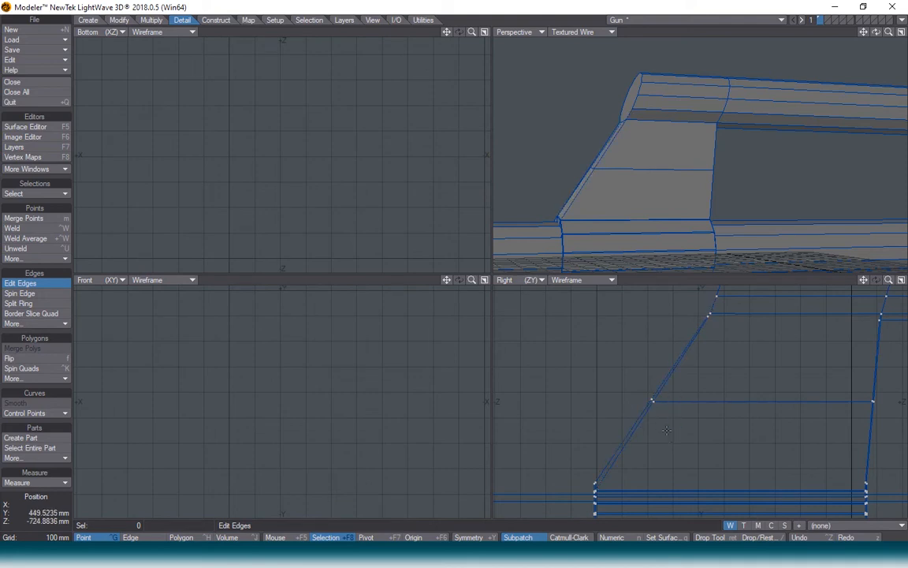
{"action": "key", "text": "space"}
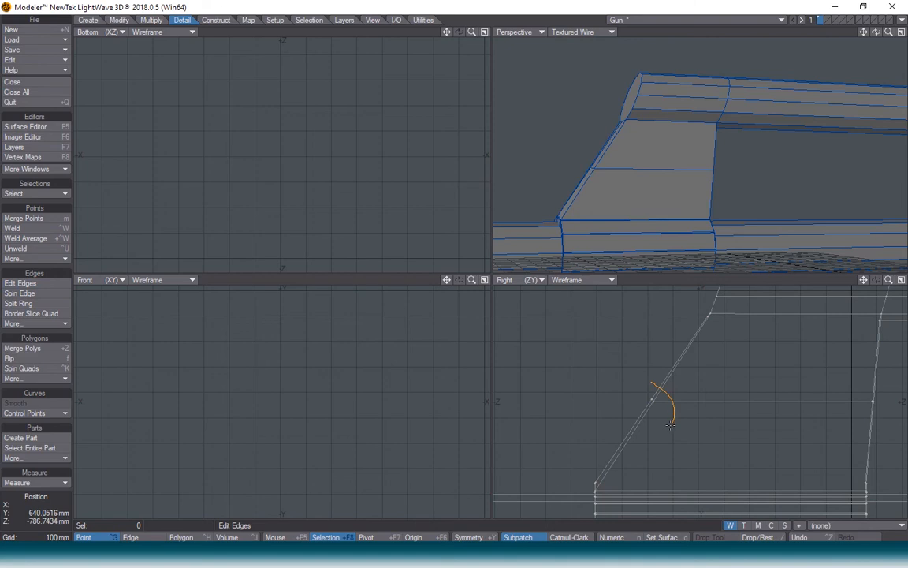
- Move the mid-height loop's front points about 52 mm backward along Z, and clear the selection
{"action": "right_click_drag", "start_coordinate": [670, 425], "coordinate": [652, 402]}
{"action": "key", "text": "t"}
{"action": "mouse_move", "coordinate": [652, 398]}
{"action": "left_mouse_down"}
{"action": "mouse_move", "coordinate": [663, 413]}
{"action": "mouse_move", "coordinate": [667, 400]}
{"action": "left_mouse_up"}
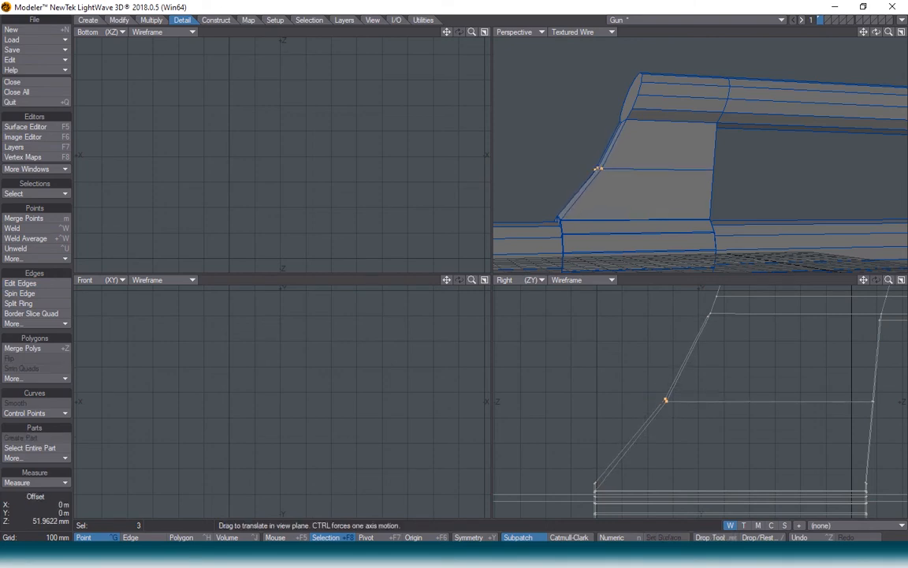
{"action": "key", "text": "space"}
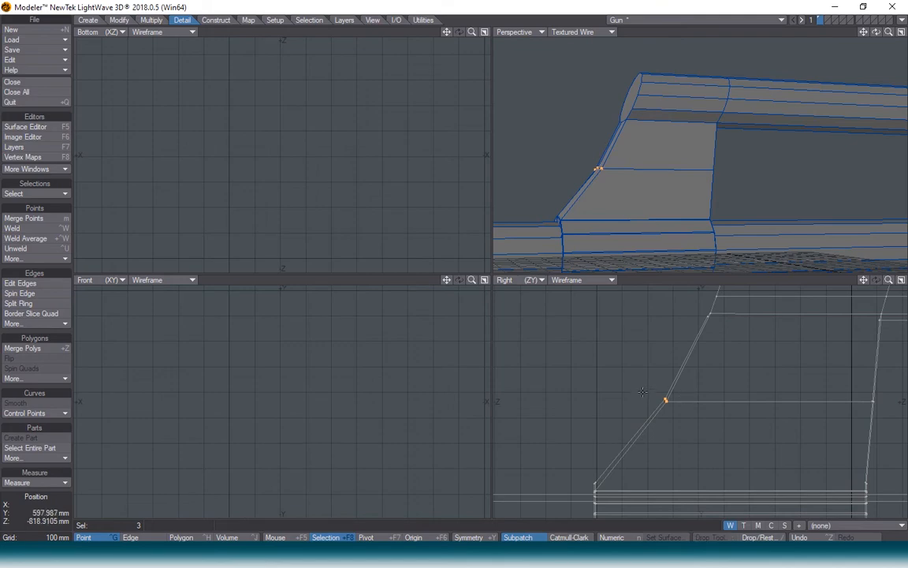
{"action": "key", "text": "slash"}
- Add two more horizontal edge loops around the block with Edit Edges, one above and one below the middle loop
{"action": "scroll", "coordinate": [735, 331], "scroll_direction": "down", "scroll_amount": 4}
{"action": "left_click", "coordinate": [508, 554]}
{"action": "mouse_move", "coordinate": [338, 507]}
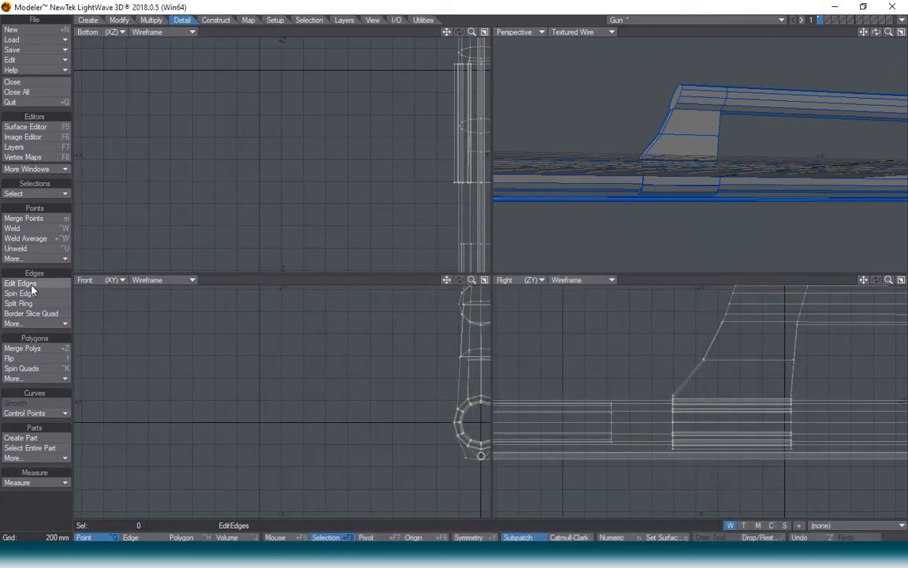
{"action": "left_click", "coordinate": [30, 283]}
{"action": "left_click", "coordinate": [720, 336]}
{"action": "left_click", "coordinate": [685, 376]}
{"action": "key", "text": "Return"}
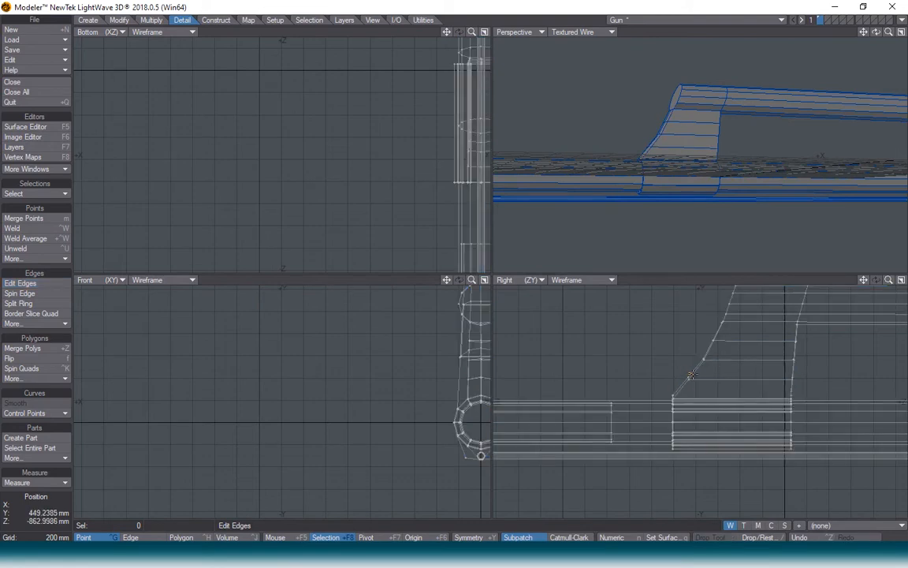
- Curve the block's front by adjusting the lower loop's front points and moving the upper two loops' about 23 mm back and 17 mm down
{"action": "left_click", "coordinate": [689, 379]}
{"action": "key", "text": "t"}
{"action": "left_click_drag", "start_coordinate": [684, 371], "coordinate": [685, 373]}
{"action": "key", "text": "Return"}
{"action": "key", "text": "slash"}
{"action": "left_click_drag", "start_coordinate": [713, 340], "coordinate": [702, 358]}
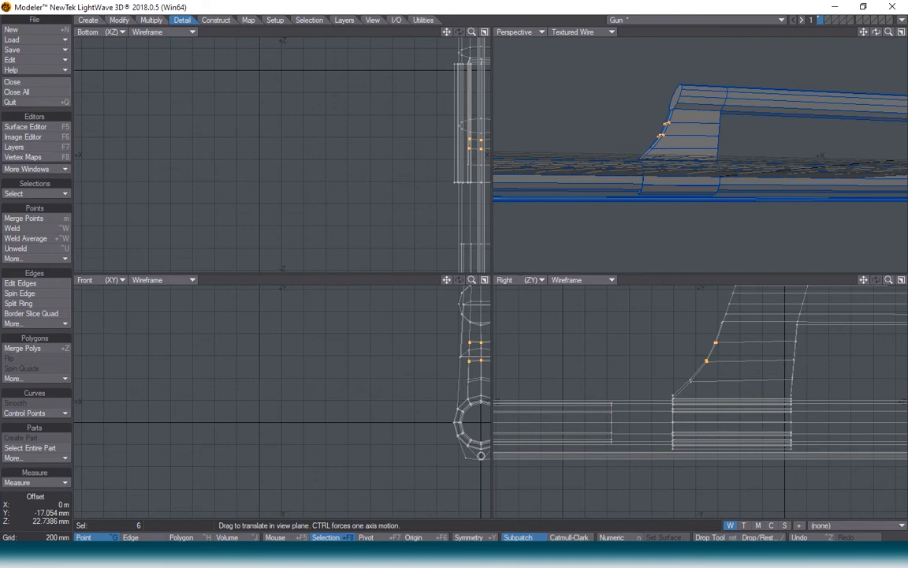
{"action": "key", "text": "Return"}
{"action": "key", "text": "slash"}
- Set the perspective view to Texture shading and examine the finished gas block beside the front sight
{"action": "mouse_move", "coordinate": [876, 32]}
{"action": "left_mouse_down"}
{"action": "mouse_move", "coordinate": [899, 34]}
{"action": "mouse_move", "coordinate": [869, 40]}
{"action": "left_mouse_up"}
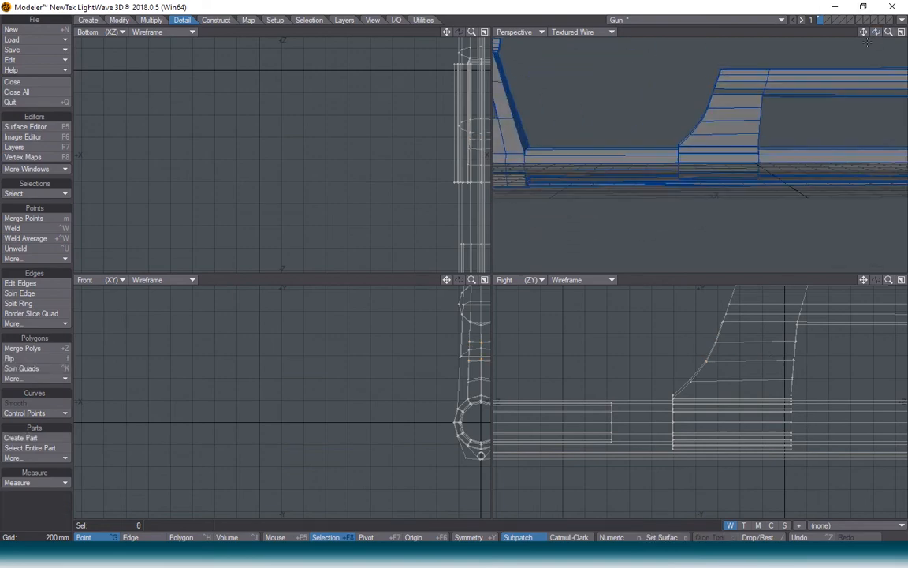
{"action": "scroll", "coordinate": [727, 307], "scroll_direction": "down", "scroll_amount": 4}
{"action": "left_click", "coordinate": [584, 32]}
{"action": "left_click", "coordinate": [584, 92]}
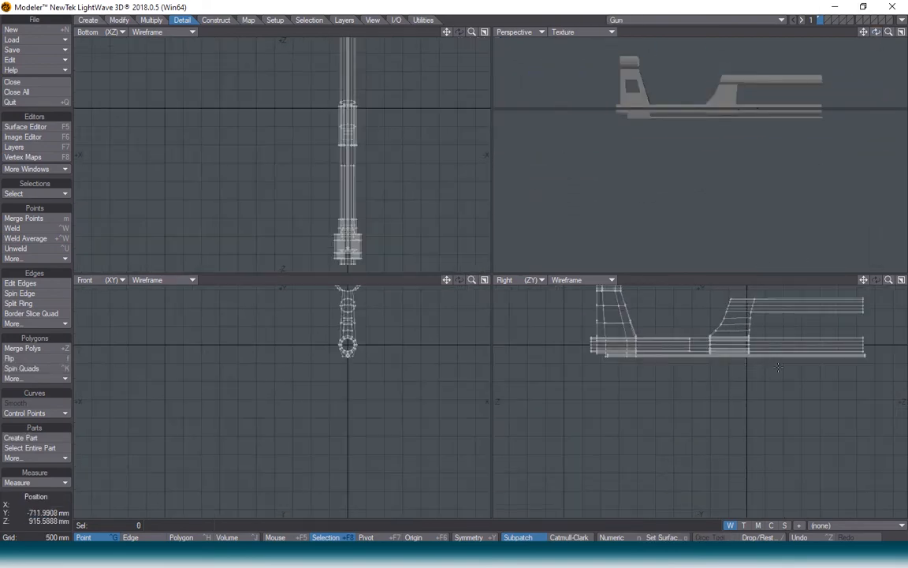
{"action": "scroll", "coordinate": [749, 340], "scroll_direction": "up", "scroll_amount": 5}
{"action": "scroll", "coordinate": [746, 319], "scroll_direction": "down", "scroll_amount": 4}
{"action": "scroll", "coordinate": [719, 358], "scroll_direction": "up", "scroll_amount": 2}
{"action": "left_click_drag", "start_coordinate": [719, 358], "coordinate": [709, 357], "text": "alt"}
{"action": "mouse_move", "coordinate": [877, 33]}
{"action": "left_mouse_down"}
{"action": "mouse_move", "coordinate": [847, 20]}
{"action": "mouse_move", "coordinate": [860, 49]}
{"action": "mouse_move", "coordinate": [848, 57]}
{"action": "mouse_move", "coordinate": [877, 33]}
{"action": "left_mouse_up"}
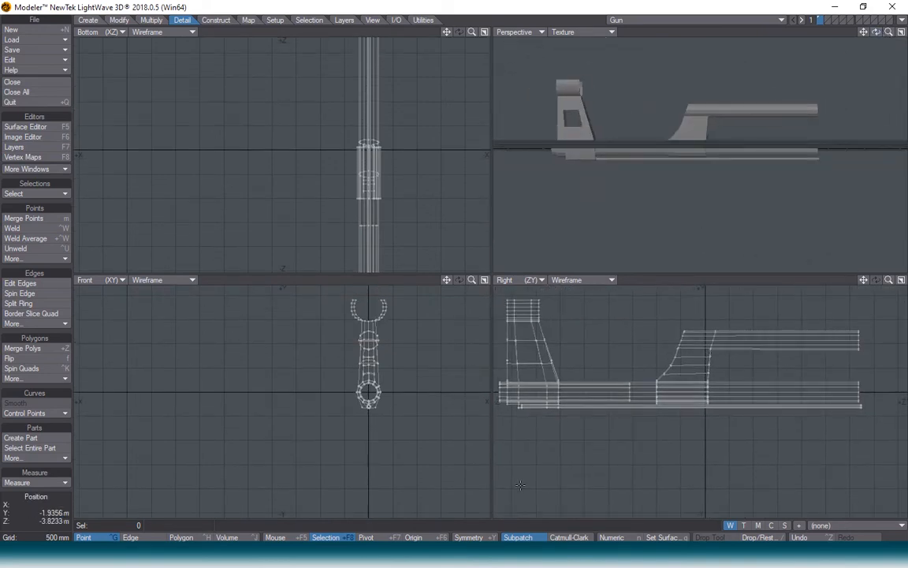
- Switch to Photos and bring up the side-view reference photo of the AK-47 with light wooden parts
{"action": "mouse_move", "coordinate": [505, 559]}
{"action": "mouse_move", "coordinate": [448, 499]}
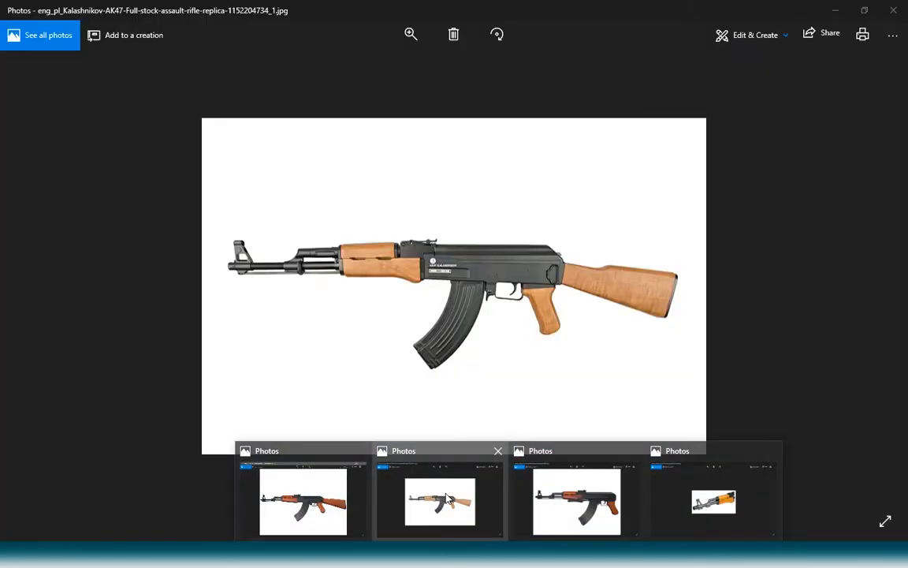
{"action": "left_click", "coordinate": [446, 498]}
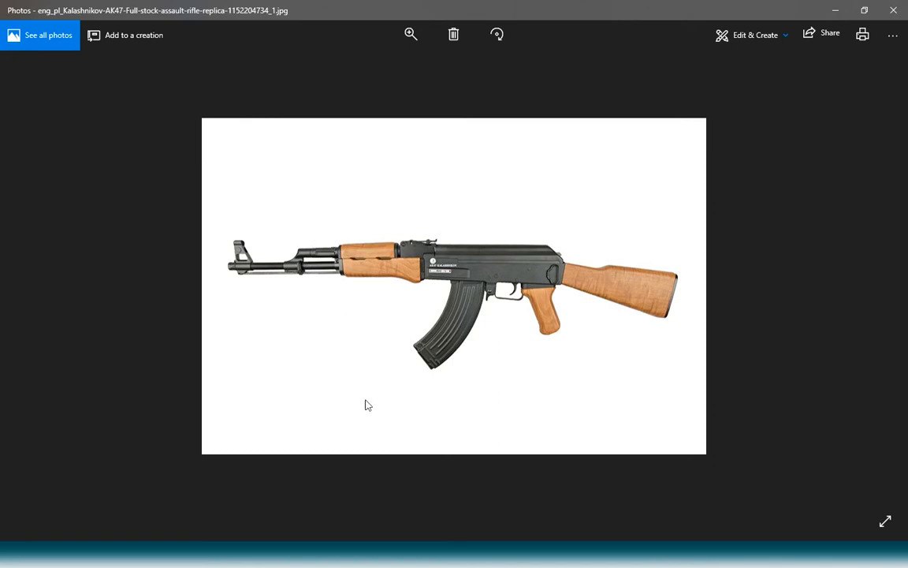
- Return to LightWave Modeler and add three closely spaced edge loops around the middle of the gas tube with Edit Edges
{"action": "left_click", "coordinate": [686, 516]}
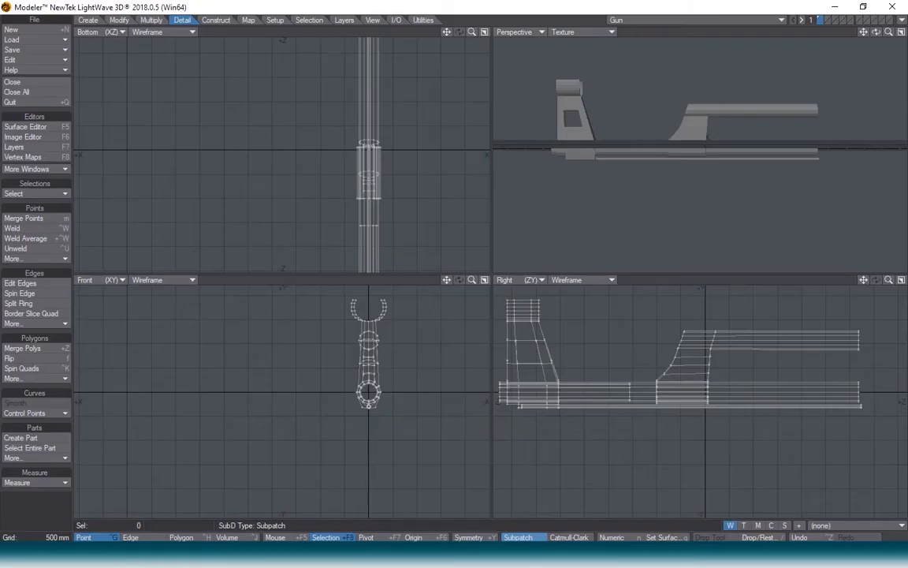
{"action": "left_click", "coordinate": [31, 283]}
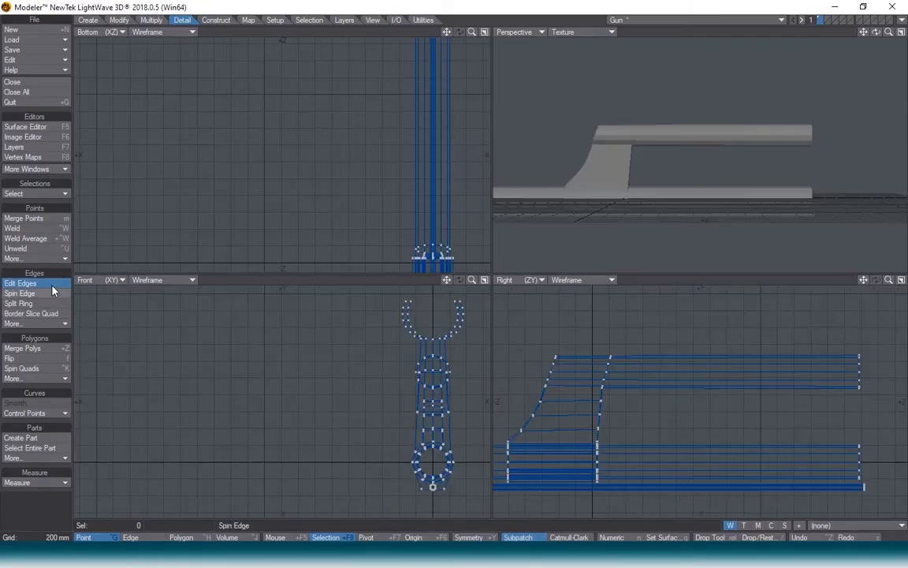
{"action": "left_click", "coordinate": [725, 359]}
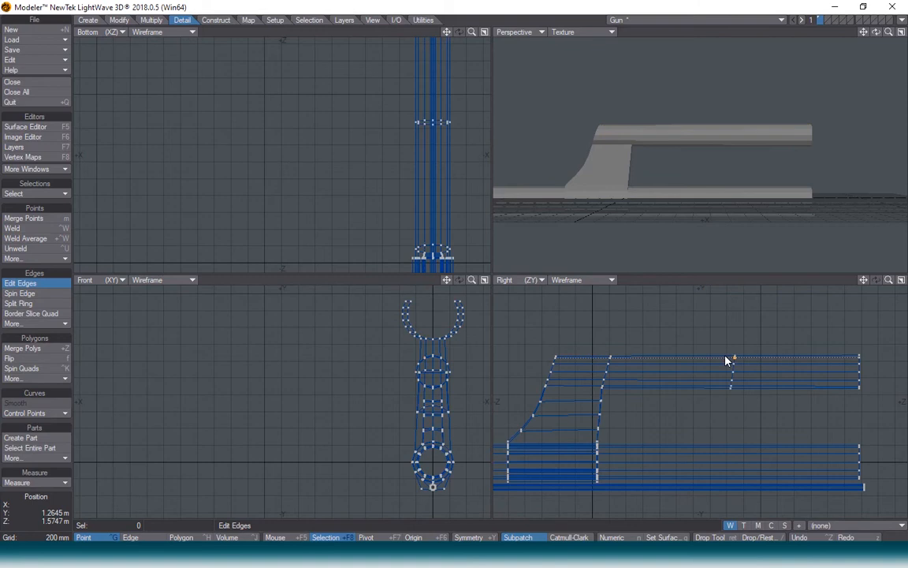
{"action": "left_click_drag", "start_coordinate": [726, 359], "coordinate": [624, 377]}
{"action": "left_click", "coordinate": [753, 357]}
{"action": "left_click_drag", "start_coordinate": [681, 370], "coordinate": [643, 379]}
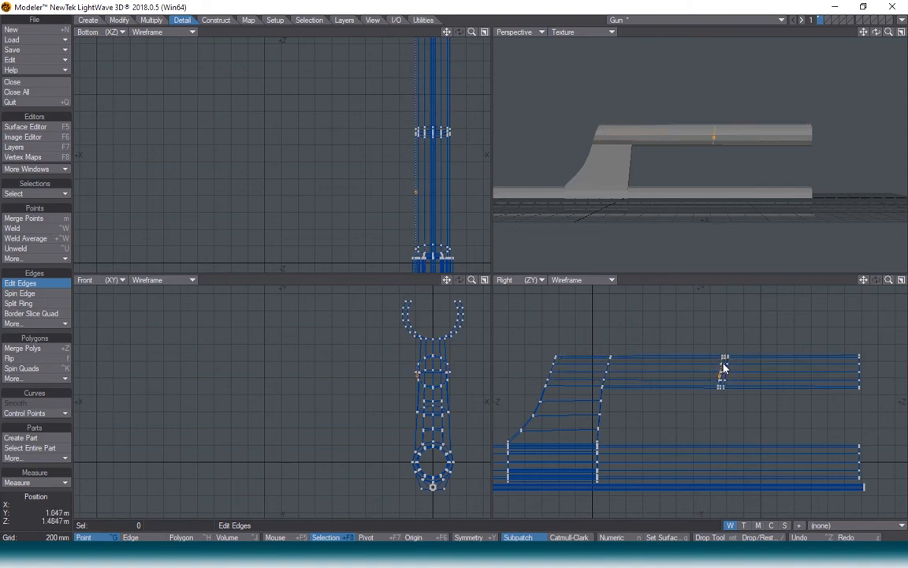
{"action": "key", "text": "Return"}
- Select the middle one of the three loops as edges and scale it inward in small amounts to sink a narrow groove
{"action": "scroll", "coordinate": [737, 377], "scroll_direction": "up", "scroll_amount": 5}
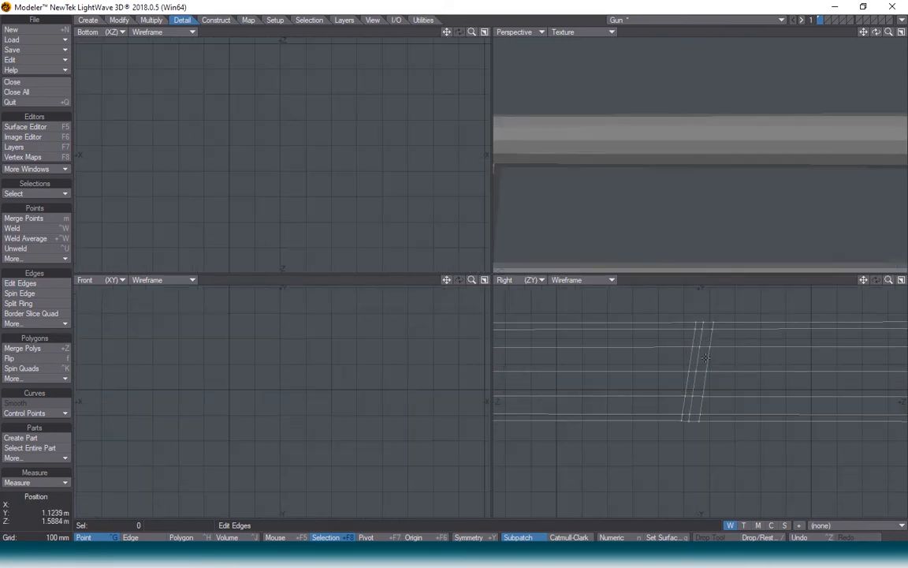
{"action": "key", "text": "ctrl+h"}
{"action": "key", "text": "/"}
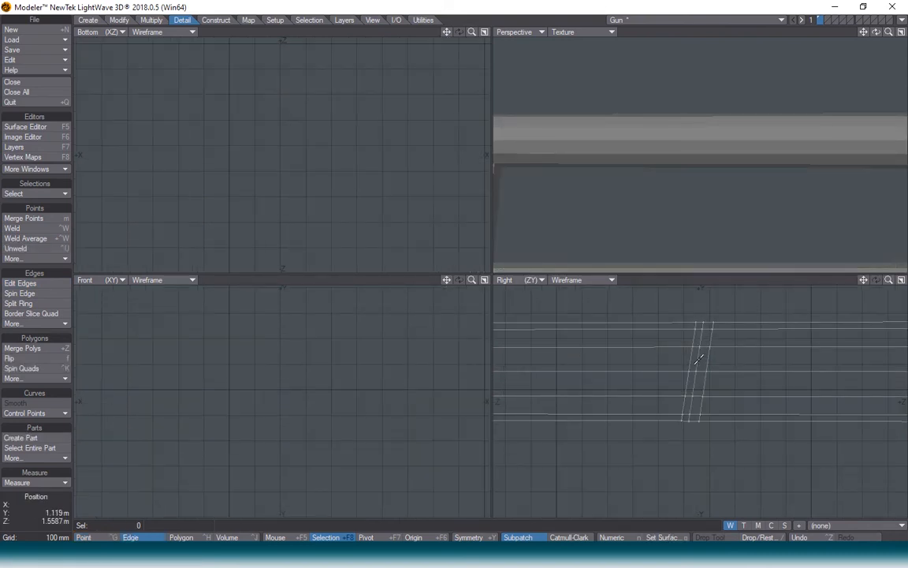
{"action": "left_click", "coordinate": [698, 358]}
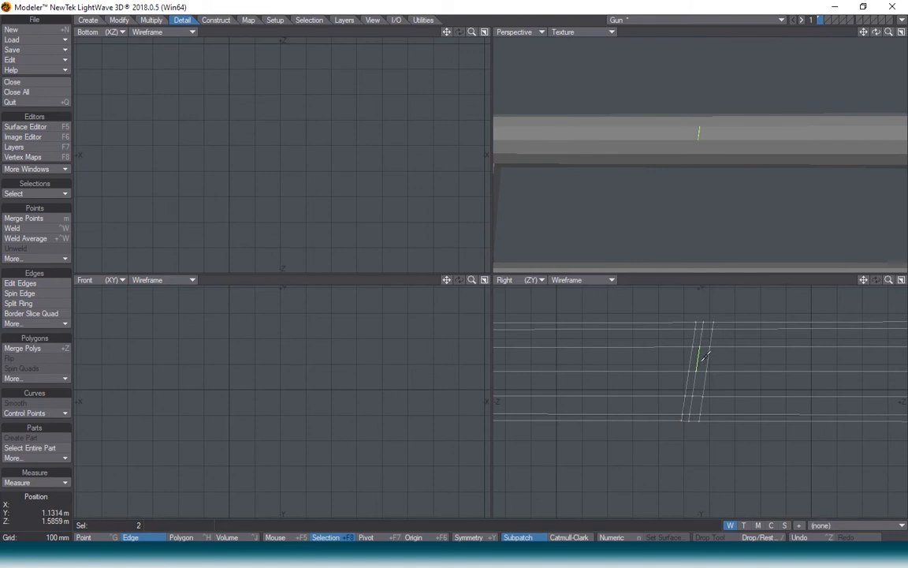
{"action": "key", "text": "l"}
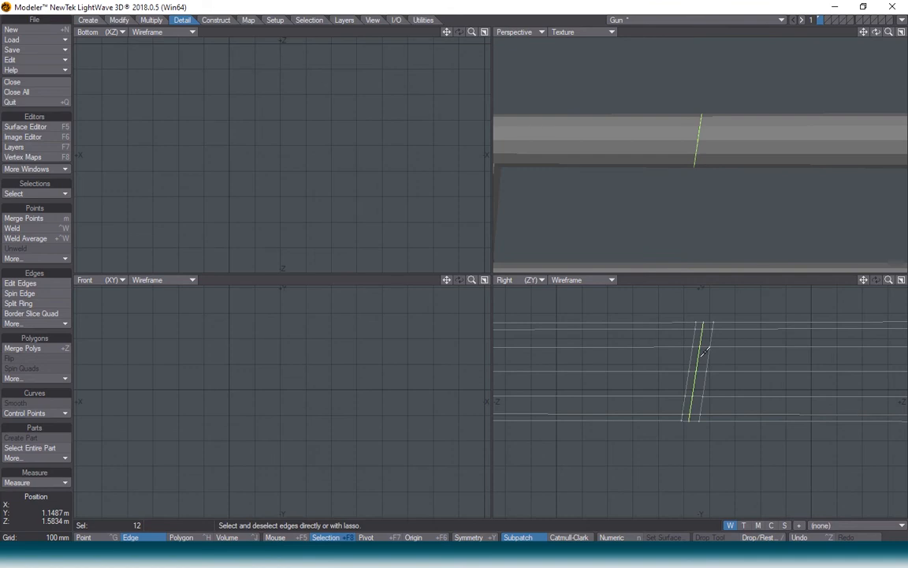
{"action": "key", "text": "shift+h"}
{"action": "left_click_drag", "start_coordinate": [703, 349], "coordinate": [682, 348]}
{"action": "key", "text": "space"}
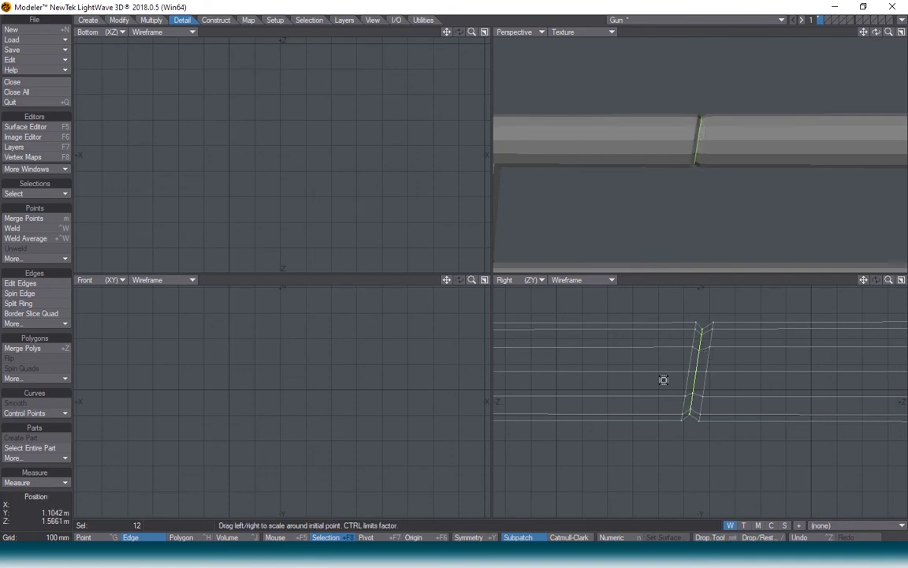
{"action": "key", "text": "shift+h"}
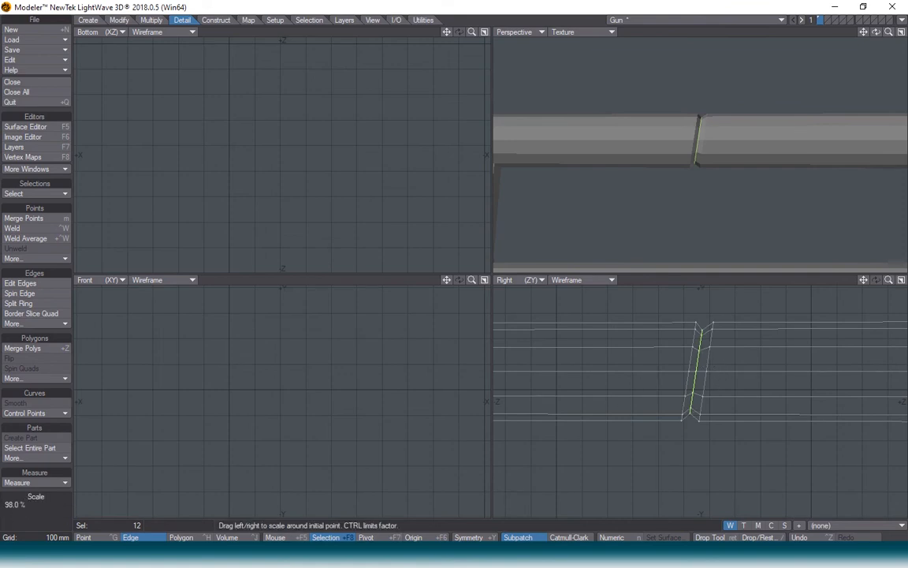
{"action": "key", "text": "space"}
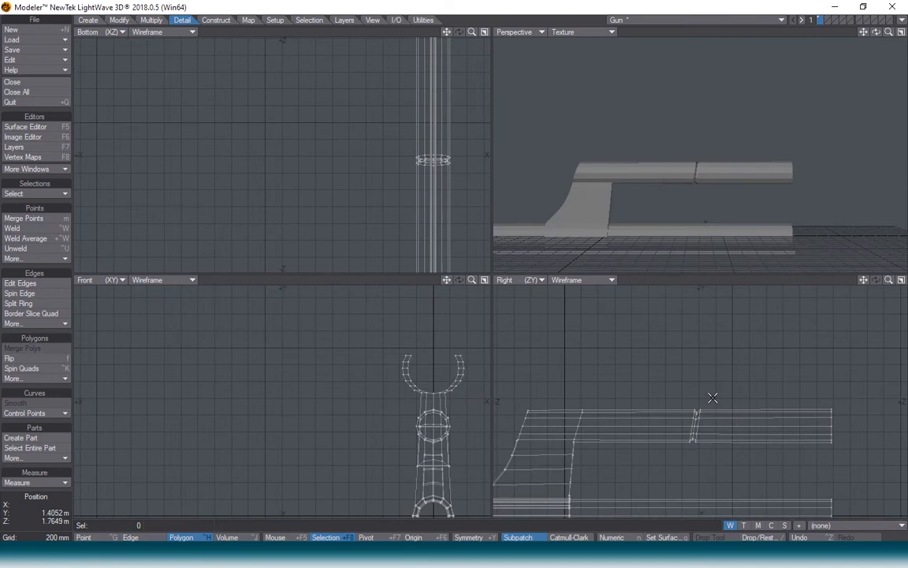
- Select the groove's polygons and rotate them until the groove stands perpendicular to the gas tube
{"action": "mouse_move", "coordinate": [712, 399]}
{"action": "right_mouse_down"}
{"action": "mouse_move", "coordinate": [655, 449]}
{"action": "mouse_move", "coordinate": [684, 404]}
{"action": "right_mouse_up"}
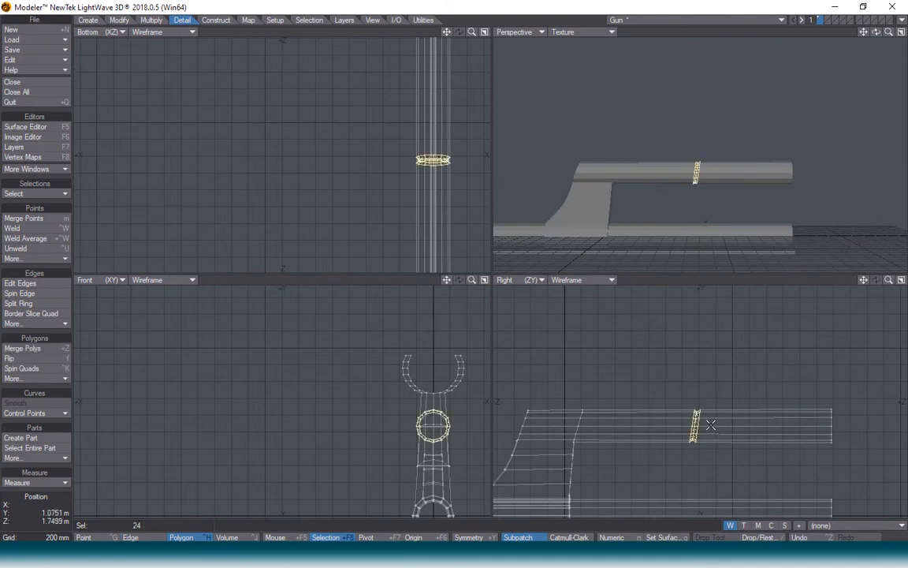
{"action": "key", "text": "y"}
{"action": "left_click_drag", "start_coordinate": [630, 384], "coordinate": [669, 374]}
{"action": "key", "text": "space"}
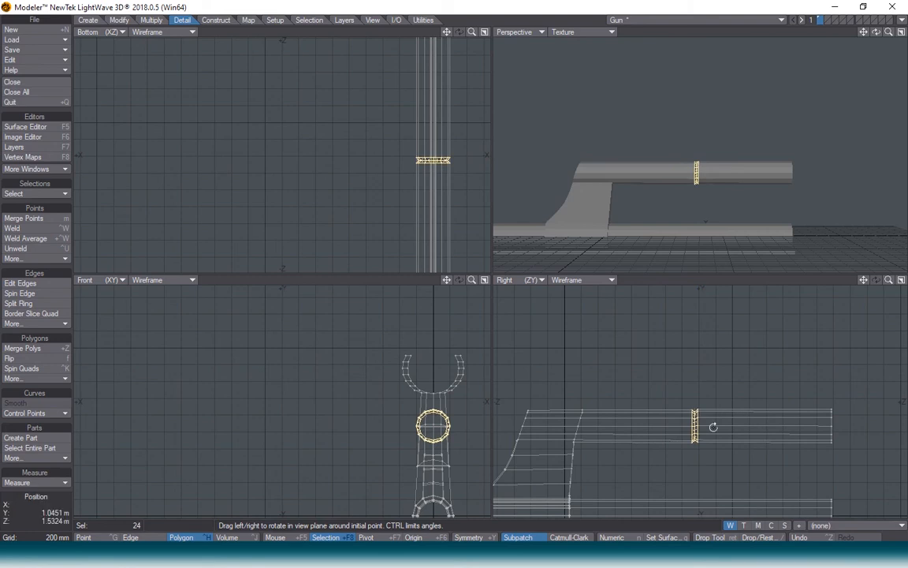
{"action": "left_click", "coordinate": [623, 250]}
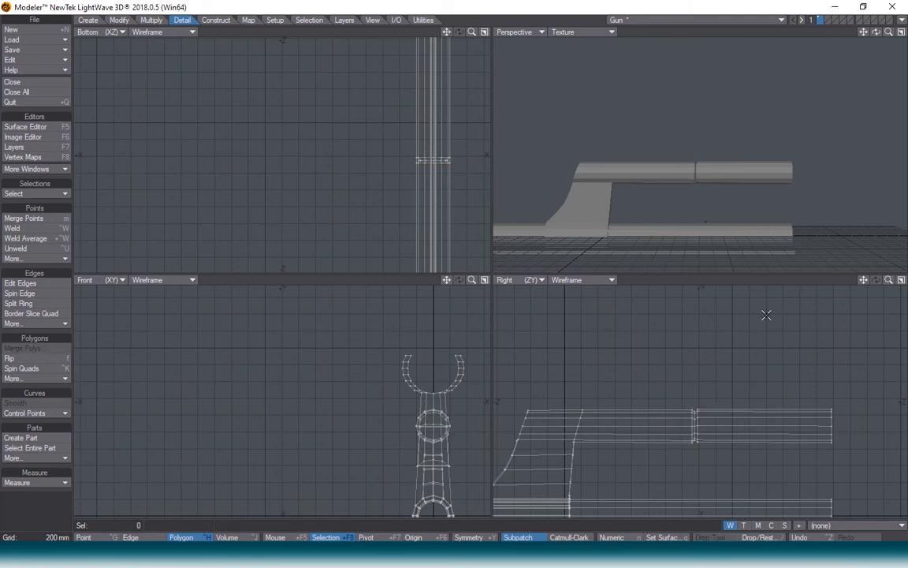
- Switch to Photos and examine the gas tube in the close-up photo of the wooden barrel kit
{"action": "left_click", "coordinate": [509, 555]}
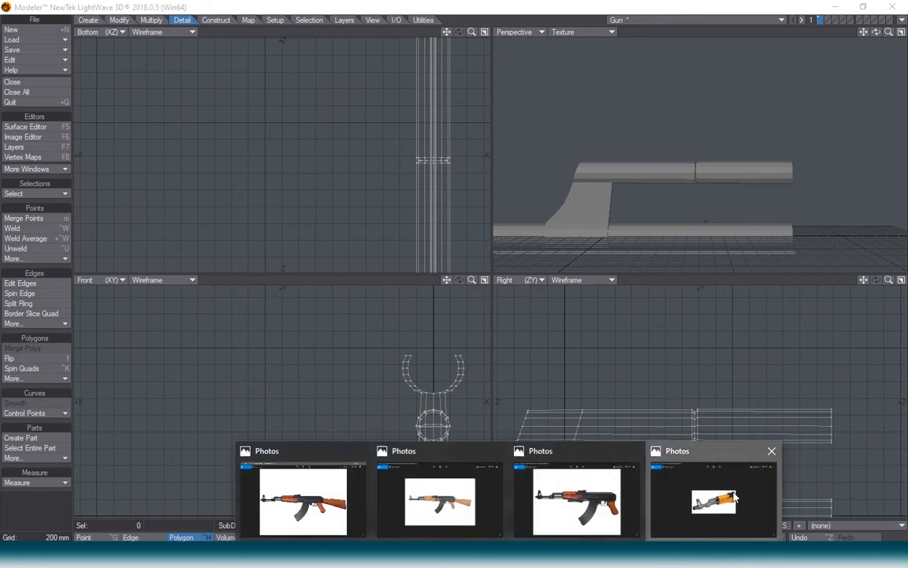
{"action": "left_click", "coordinate": [734, 497]}
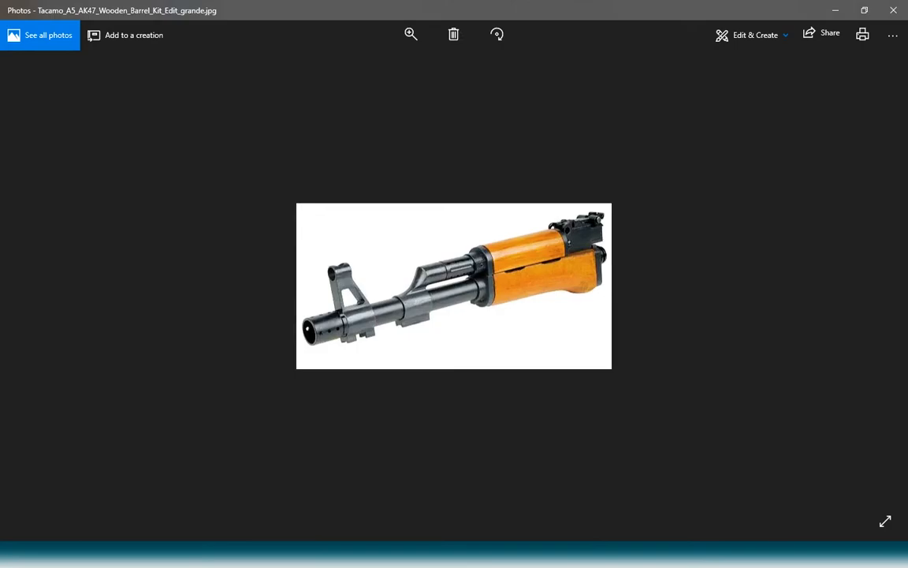
{"action": "key", "text": "alt+Tab"}
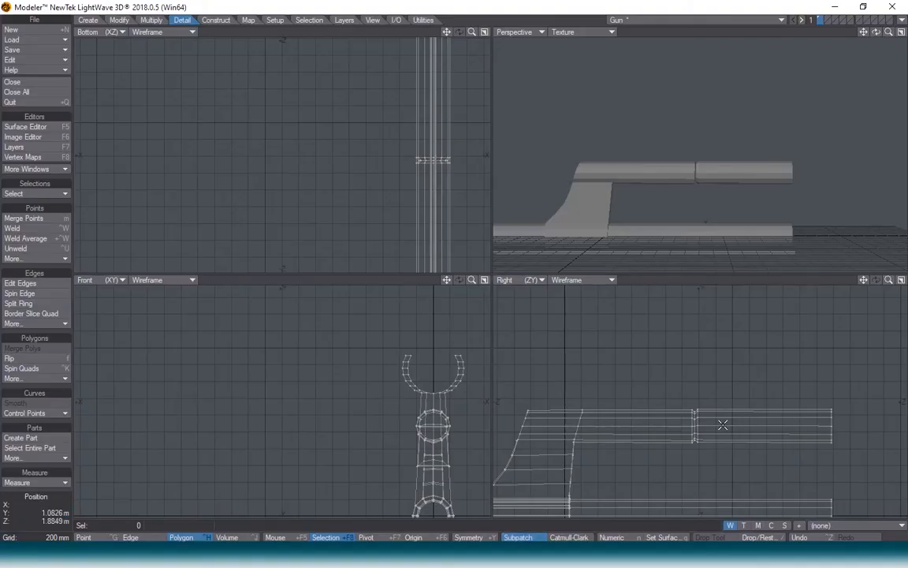
- Add one edge loop around the gas tube just behind the groove with Edit Edges and save the model
{"action": "left_click", "coordinate": [32, 284]}
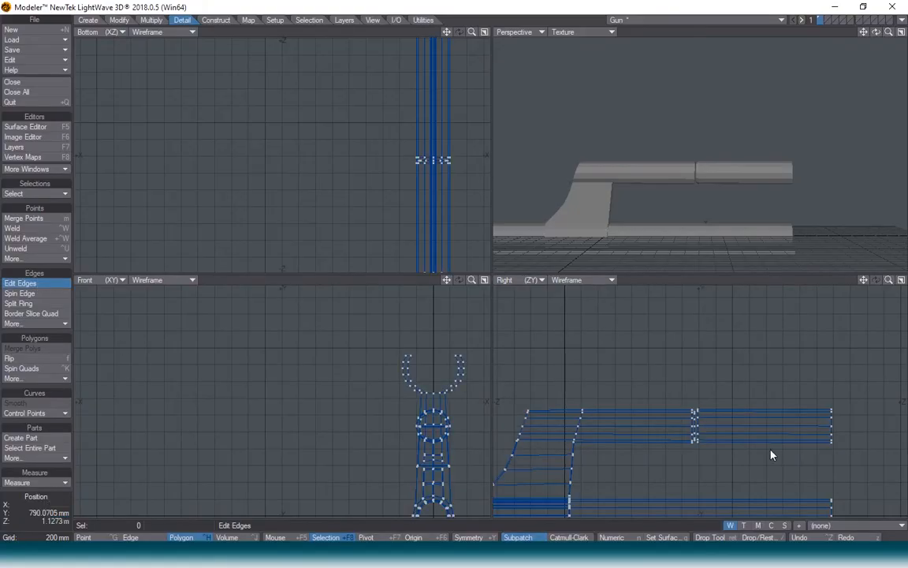
{"action": "left_click_drag", "start_coordinate": [742, 411], "coordinate": [651, 427]}
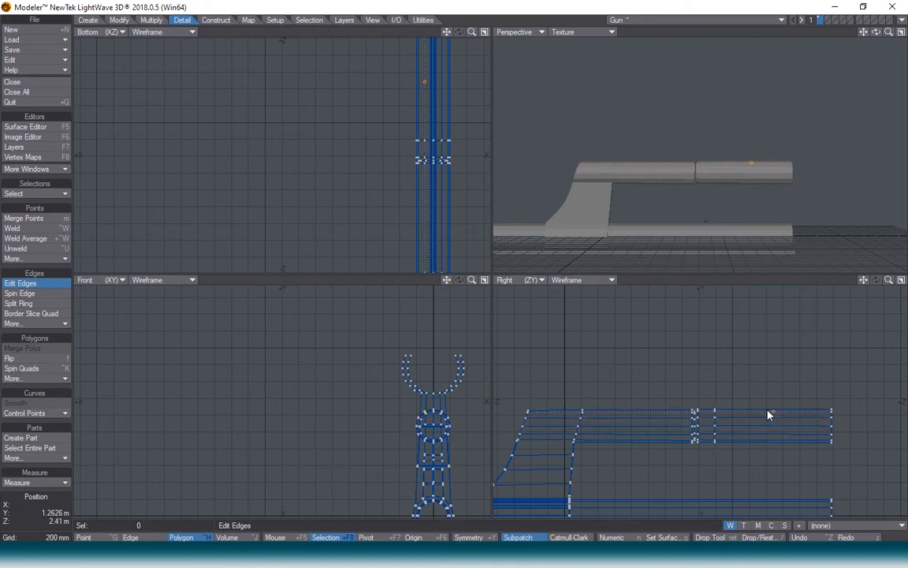
{"action": "key", "text": "Return"}
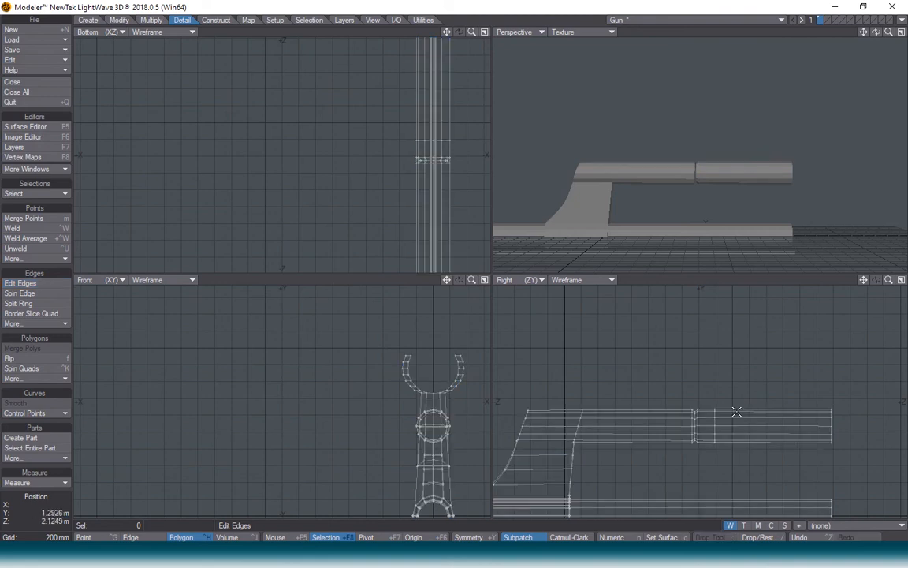
{"action": "key", "text": "s"}
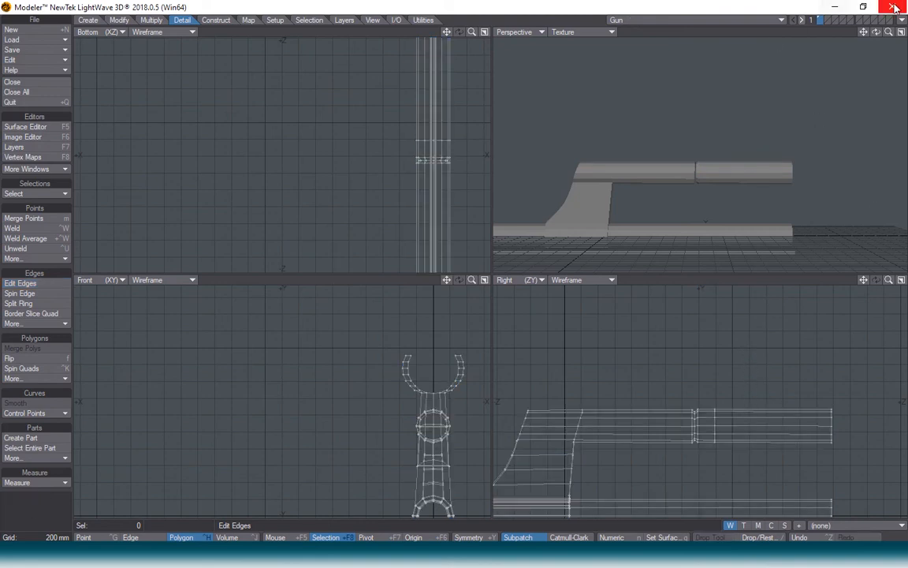
- Set the perspective view to Textured Wire with the gas tube's rear section in close-up
{"action": "left_click_drag", "start_coordinate": [877, 33], "coordinate": [817, 111]}
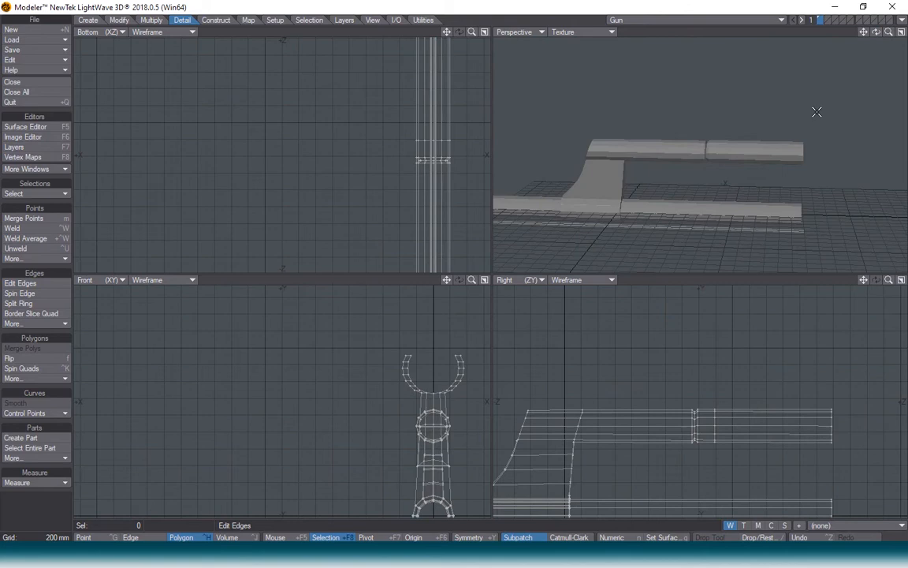
{"action": "scroll", "coordinate": [803, 136], "scroll_direction": "up", "scroll_amount": 4}
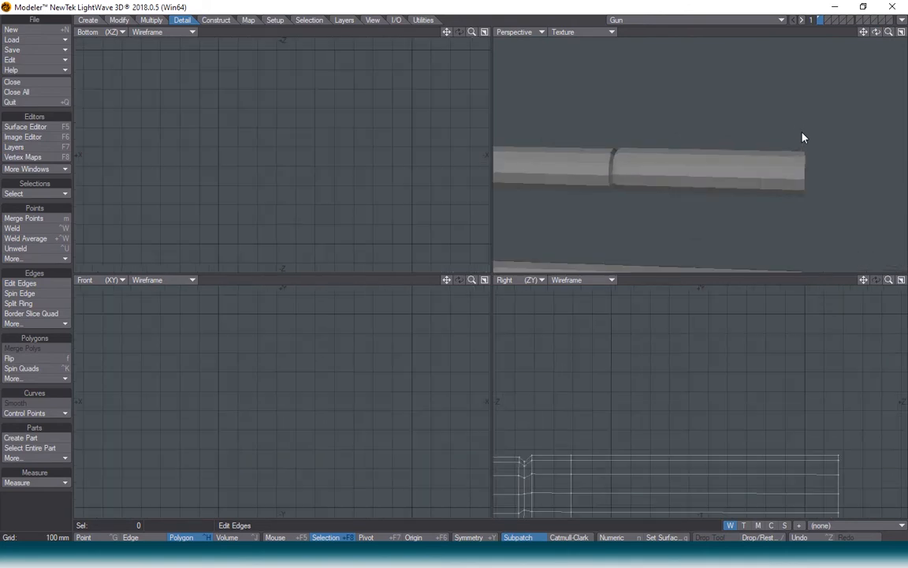
{"action": "left_click", "coordinate": [575, 30]}
{"action": "left_click", "coordinate": [584, 105]}
- Select every second polygon around the tube's rear section and bevel all six twice, the second time by about -4 mm shift and 12 mm inset
{"action": "left_click", "coordinate": [712, 175]}
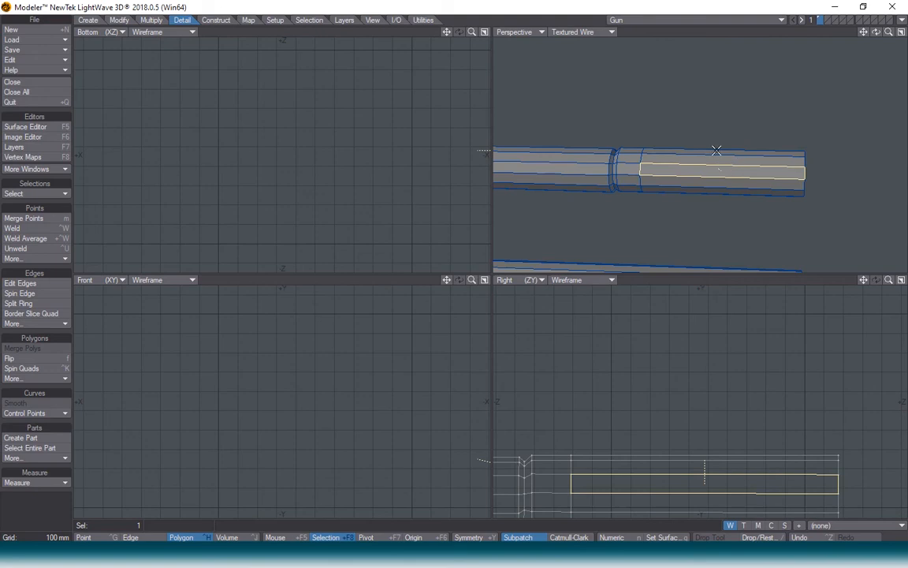
{"action": "left_click", "coordinate": [719, 151]}
{"action": "left_click_drag", "start_coordinate": [876, 33], "coordinate": [756, 36]}
{"action": "key", "text": "shift+a"}
{"action": "left_click", "coordinate": [732, 152], "text": "shift"}
{"action": "left_click_drag", "start_coordinate": [876, 32], "coordinate": [797, 35]}
{"action": "left_click", "coordinate": [730, 171], "text": "shift"}
{"action": "left_click", "coordinate": [716, 188], "text": "shift"}
{"action": "left_click_drag", "start_coordinate": [876, 32], "coordinate": [821, 71]}
{"action": "left_click", "coordinate": [732, 163], "text": "shift"}
{"action": "left_click_drag", "start_coordinate": [876, 33], "coordinate": [797, 94]}
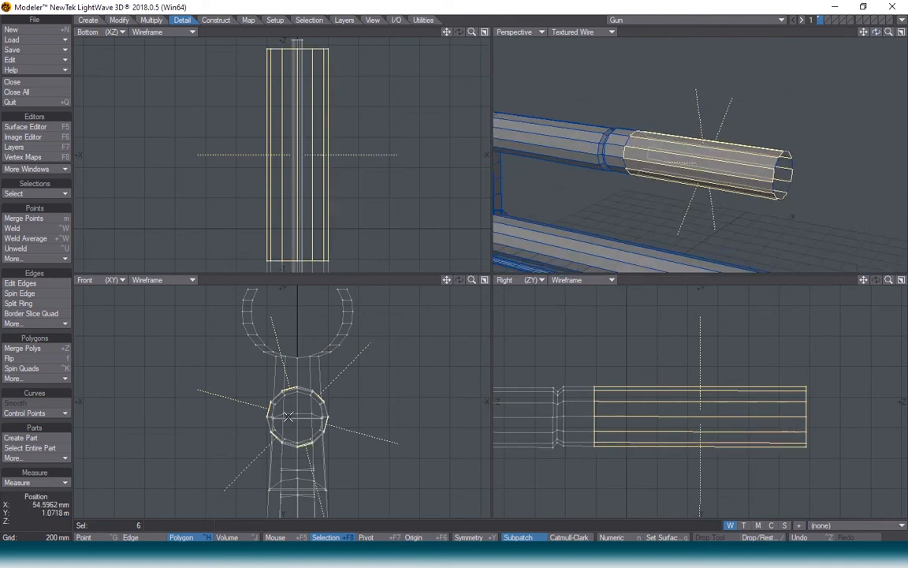
{"action": "key", "text": "b"}
{"action": "left_click_drag", "start_coordinate": [268, 372], "coordinate": [296, 414]}
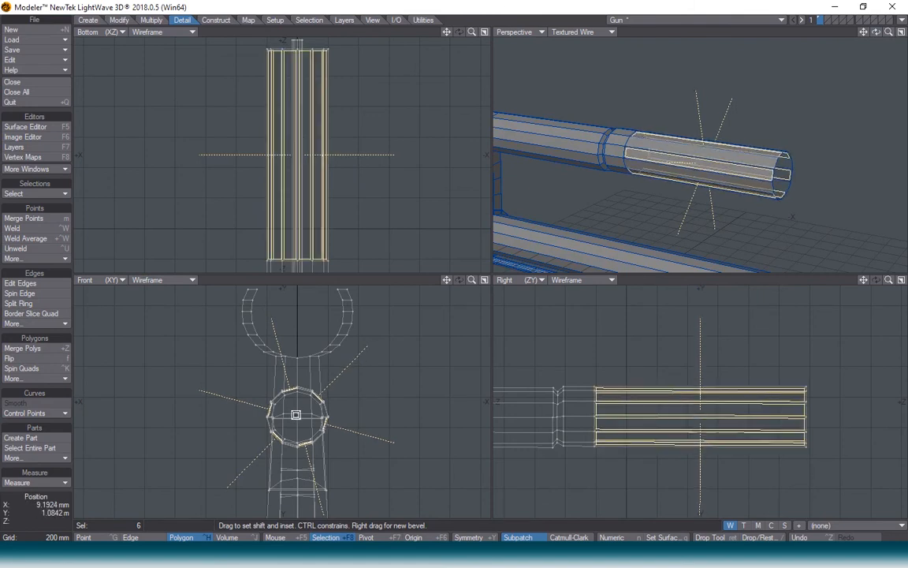
{"action": "right_click", "coordinate": [295, 415]}
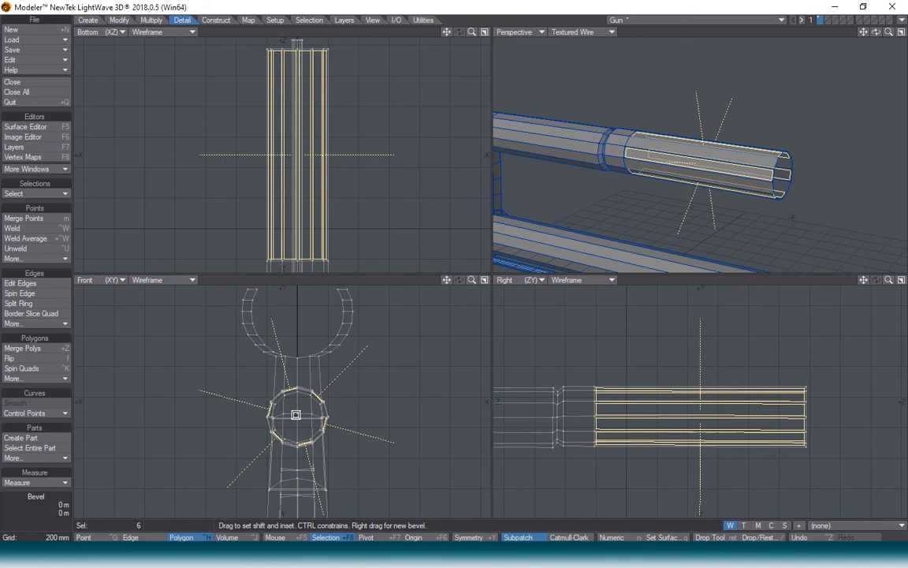
{"action": "left_click_drag", "start_coordinate": [296, 414], "coordinate": [294, 416]}
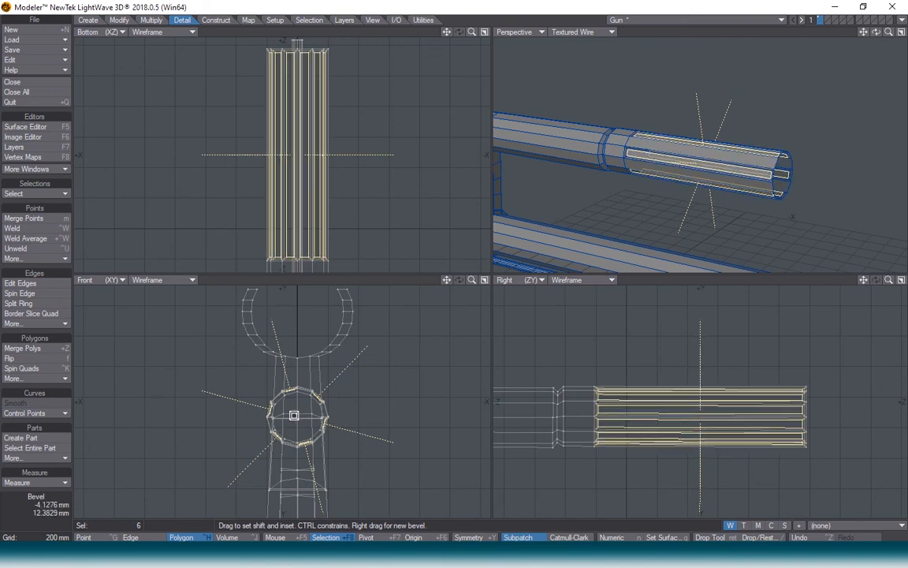
{"action": "key", "text": "space"}
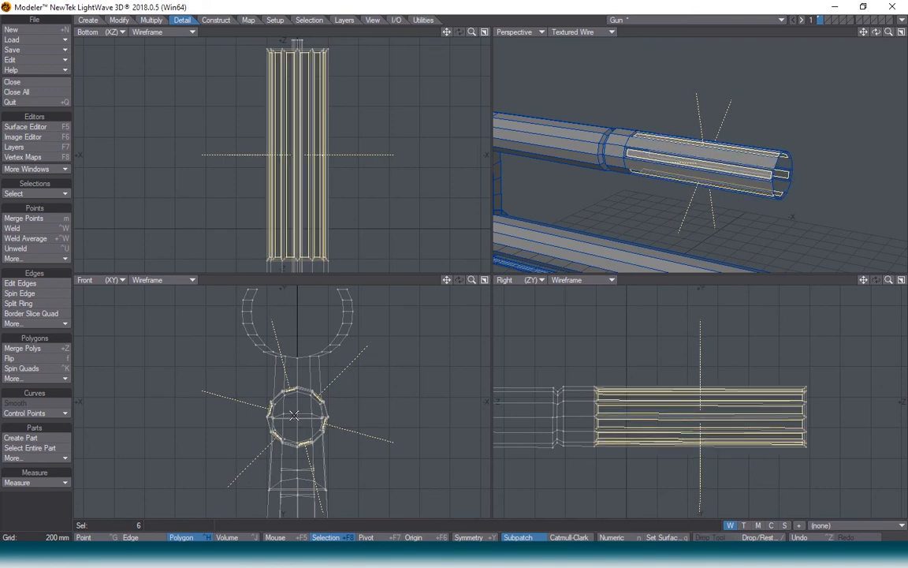
{"action": "key", "text": "slash"}
- Set the perspective view to Texture shading and examine the fluted rear section of the gas tube
{"action": "left_click", "coordinate": [561, 32]}
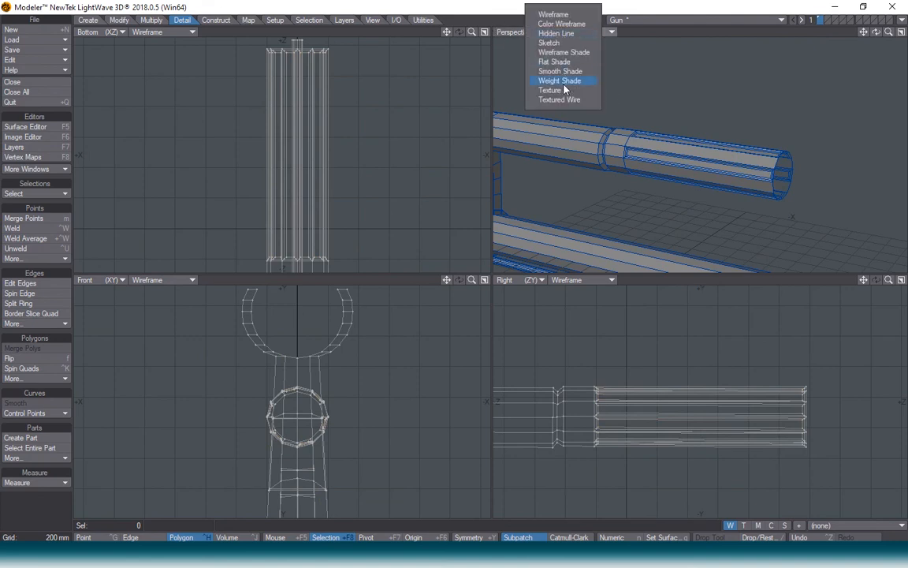
{"action": "left_click", "coordinate": [565, 90]}
{"action": "mouse_move", "coordinate": [876, 32]}
{"action": "left_mouse_down"}
{"action": "mouse_move", "coordinate": [903, 36]}
{"action": "mouse_move", "coordinate": [878, 33]}
{"action": "left_mouse_up"}
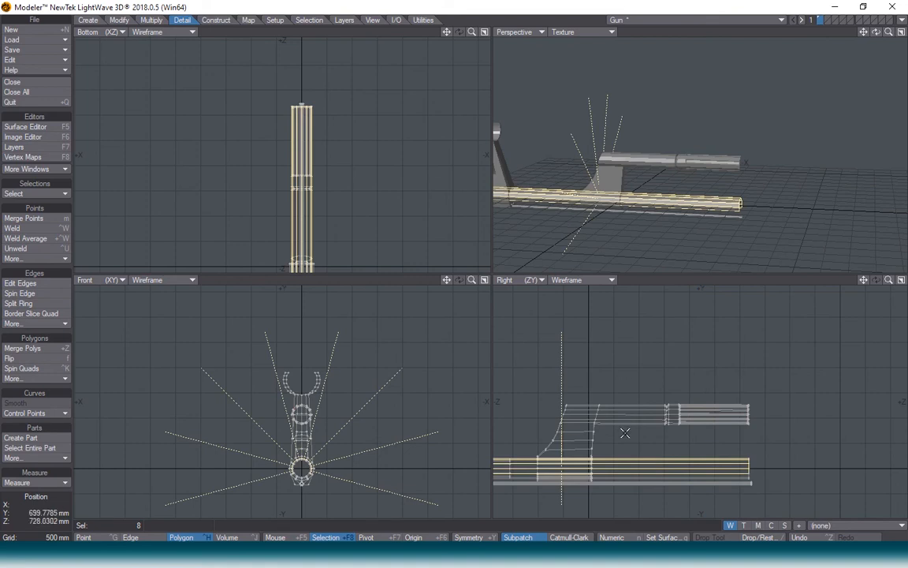
- Duplicate the barrel tube's side polygons and raise the copy to the height of the gas tube
{"action": "left_click", "coordinate": [564, 476]}
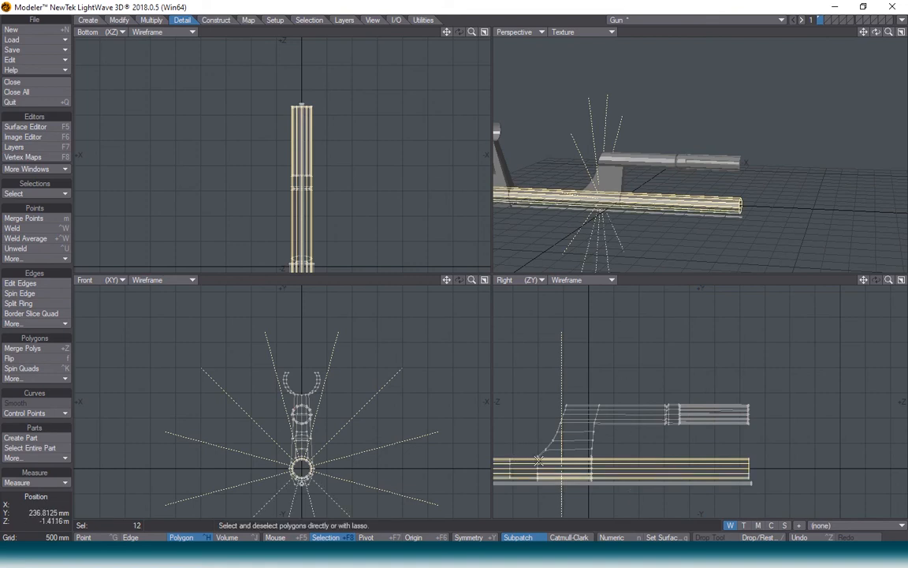
{"action": "key", "text": "t"}
{"action": "left_click_drag", "start_coordinate": [635, 464], "coordinate": [635, 450]}
{"action": "left_click_drag", "start_coordinate": [630, 504], "coordinate": [630, 464]}
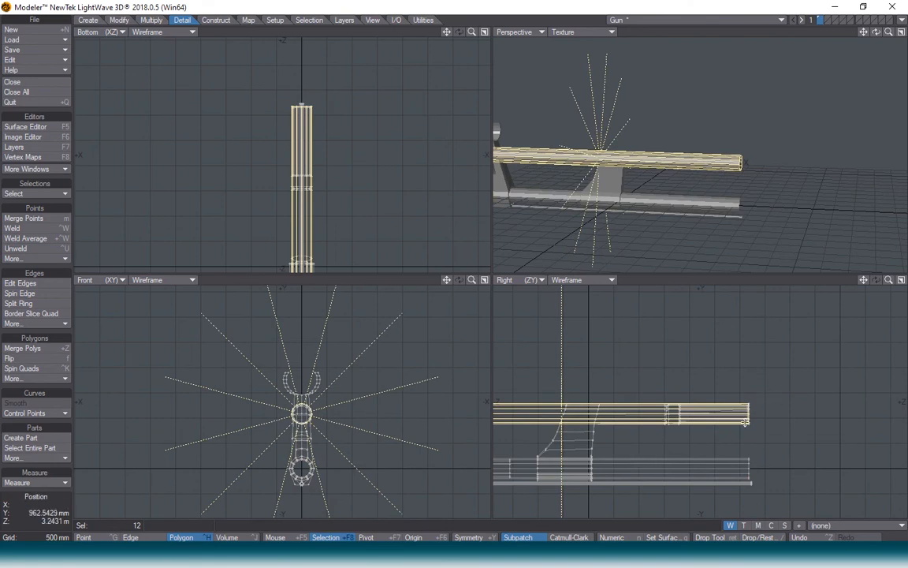
- Shorten the copied tube lengthwise into a short sleeve and move it onto the rear end of the gas tube
{"action": "key", "text": "h"}
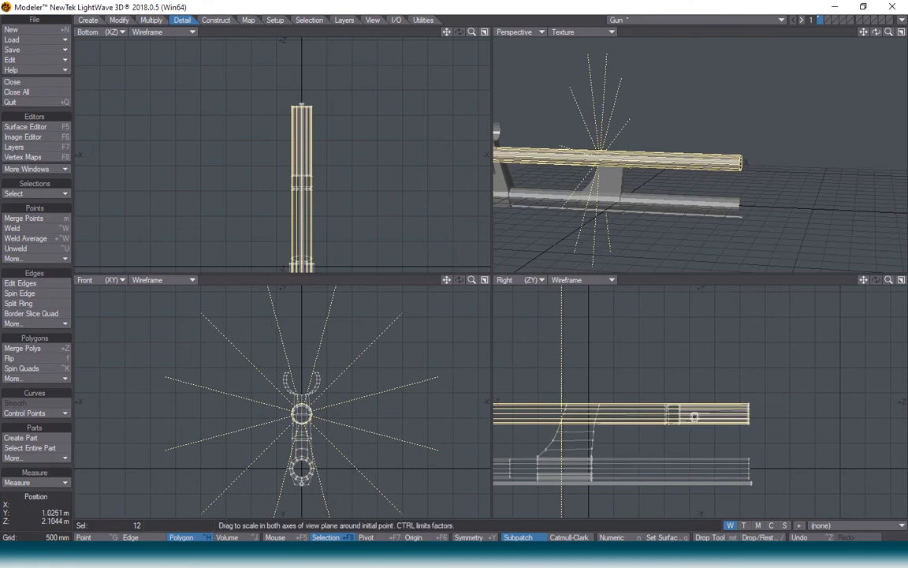
{"action": "left_click_drag", "start_coordinate": [694, 413], "coordinate": [491, 371]}
{"action": "key", "text": "t"}
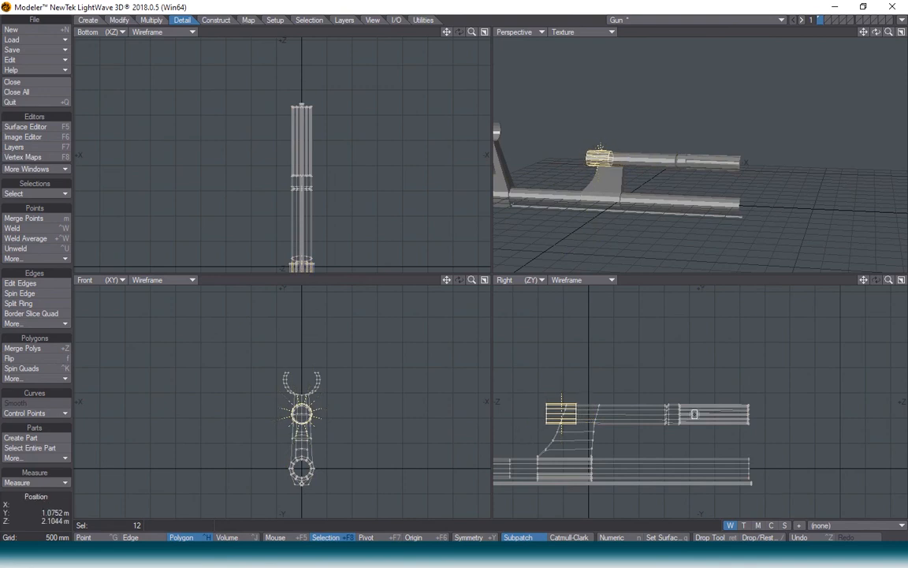
{"action": "left_click_drag", "start_coordinate": [528, 413], "coordinate": [714, 414]}
- Scale the sleeve until it is slightly wider than the gas tube and shift it down to centre it around the tube
{"action": "key", "text": "shift+h"}
{"action": "left_click_drag", "start_coordinate": [676, 372], "coordinate": [688, 371]}
{"action": "left_click_drag", "start_coordinate": [763, 413], "coordinate": [753, 423]}
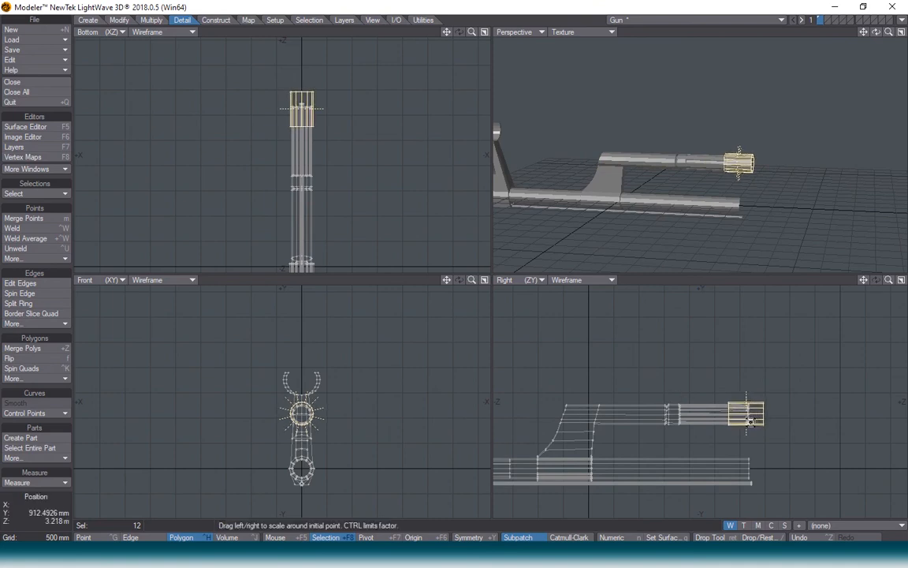
{"action": "key", "text": "shift+a"}
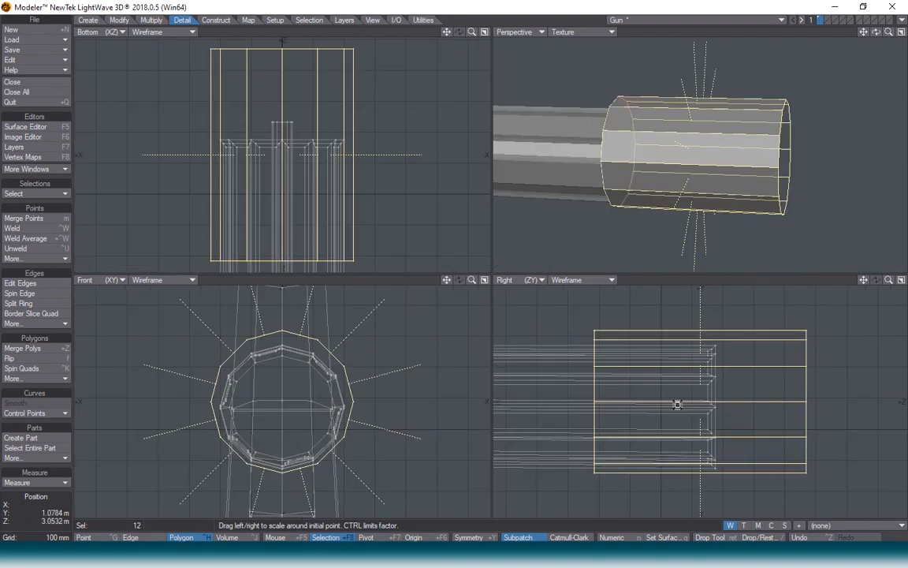
{"action": "key", "text": "t"}
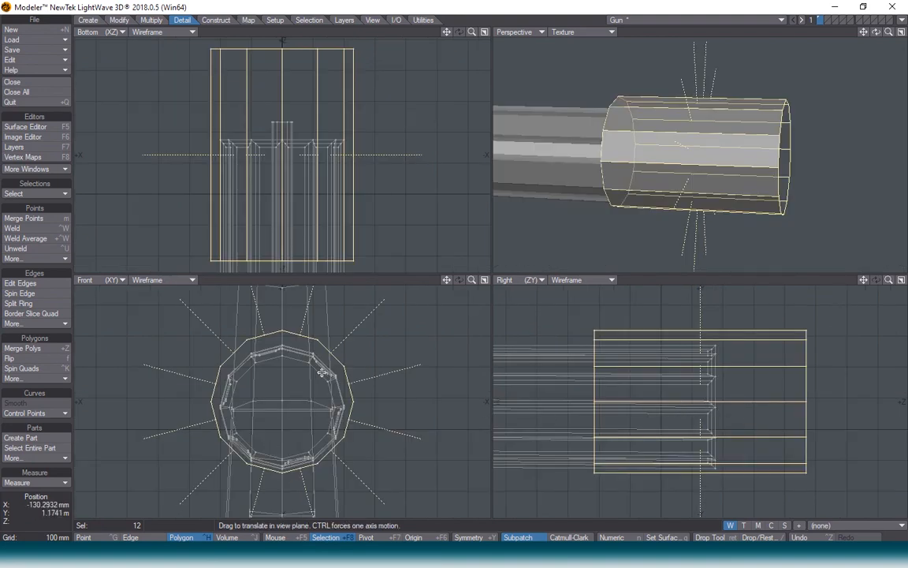
{"action": "left_click_drag", "start_coordinate": [254, 331], "coordinate": [254, 338]}
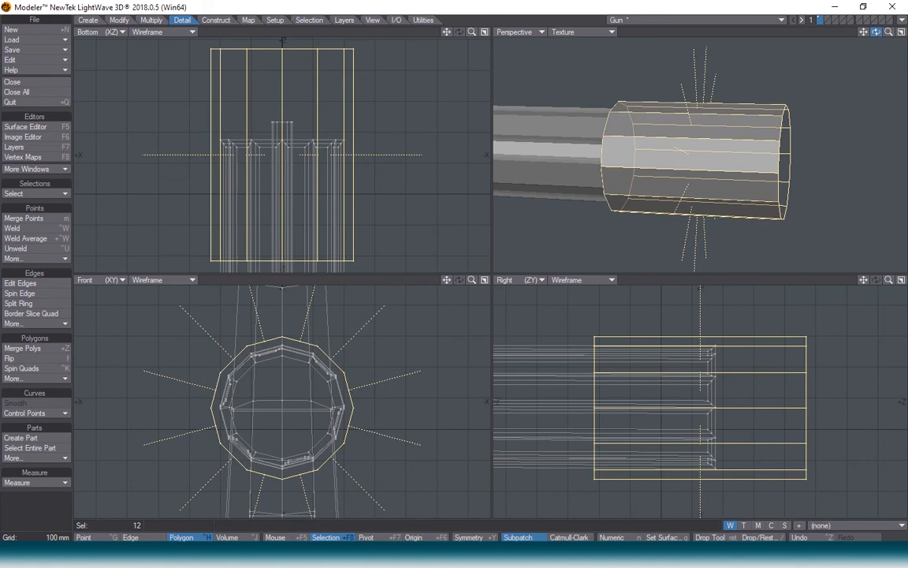
- Thicken the sleeve's twelve side polygons inward to give it a thin wall
{"action": "left_click_drag", "start_coordinate": [876, 31], "coordinate": [604, 299]}
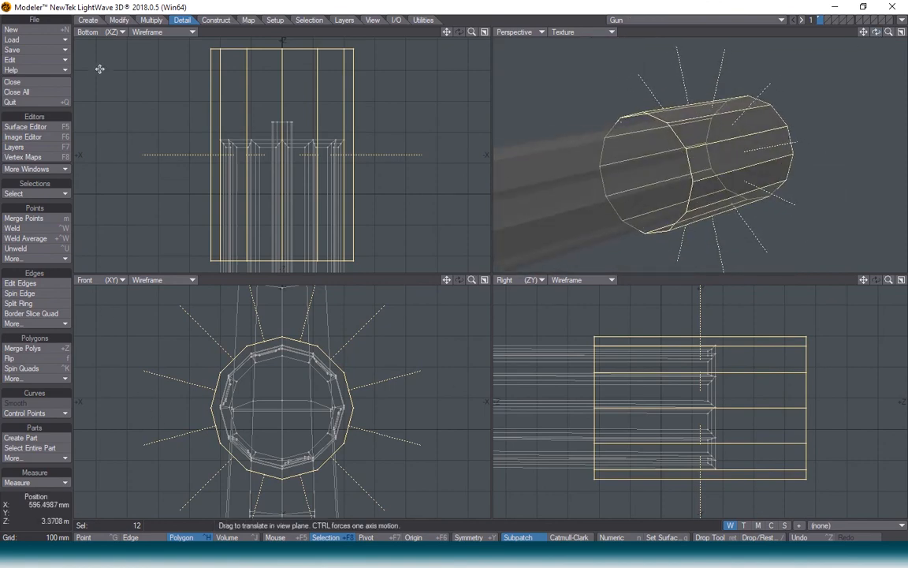
{"action": "left_click", "coordinate": [152, 19]}
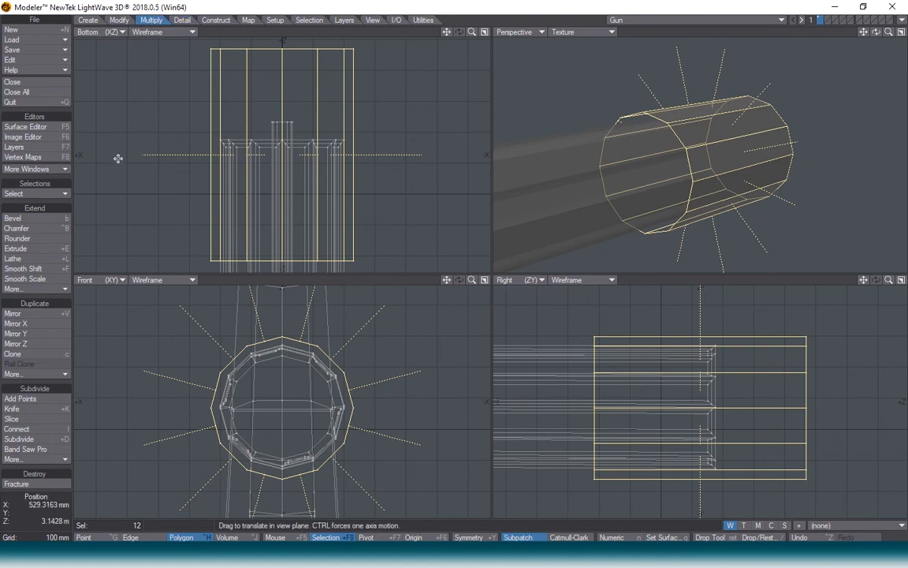
{"action": "left_click", "coordinate": [66, 289]}
{"action": "left_click", "coordinate": [109, 294]}
{"action": "left_click_drag", "start_coordinate": [428, 395], "coordinate": [485, 395]}
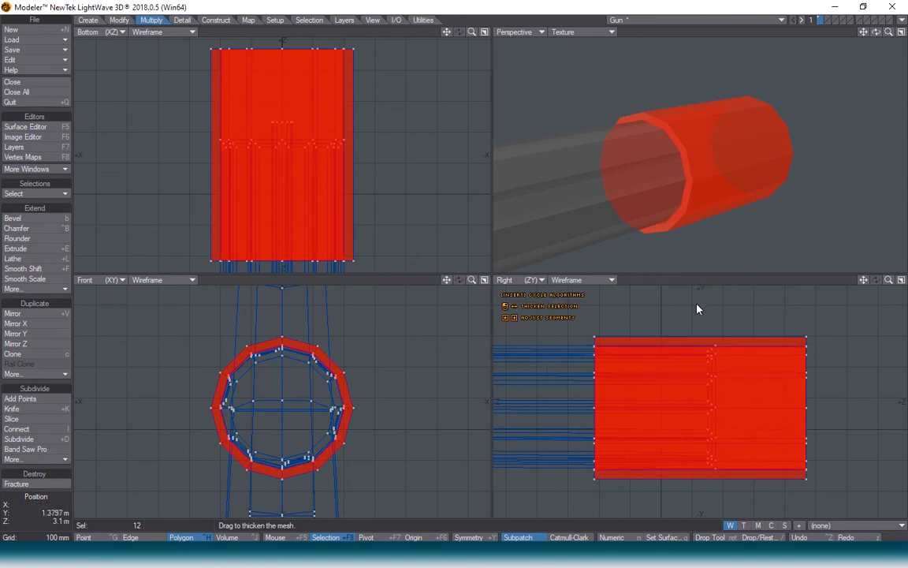
{"action": "key", "text": "space"}
- Select the inner and outer edge loops of the sleeve's rim facing the fluted section and give them a very narrow edge bevel
{"action": "key", "text": "space"}
{"action": "left_click", "coordinate": [667, 142]}
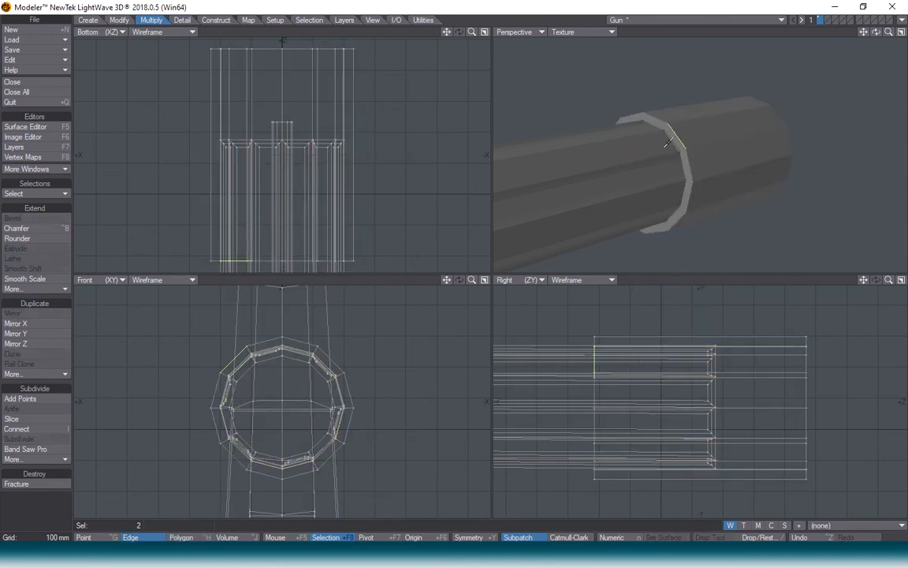
{"action": "key", "text": "l"}
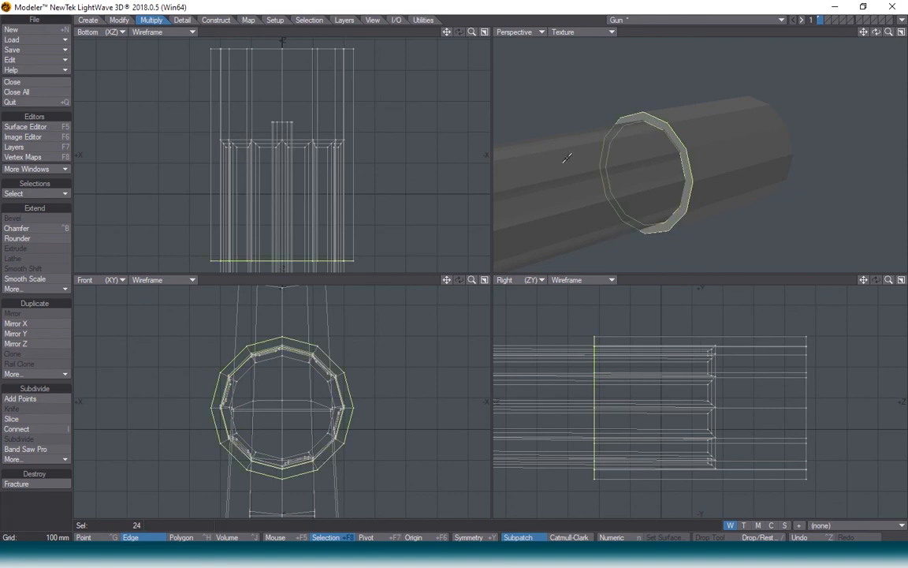
{"action": "left_click", "coordinate": [62, 290]}
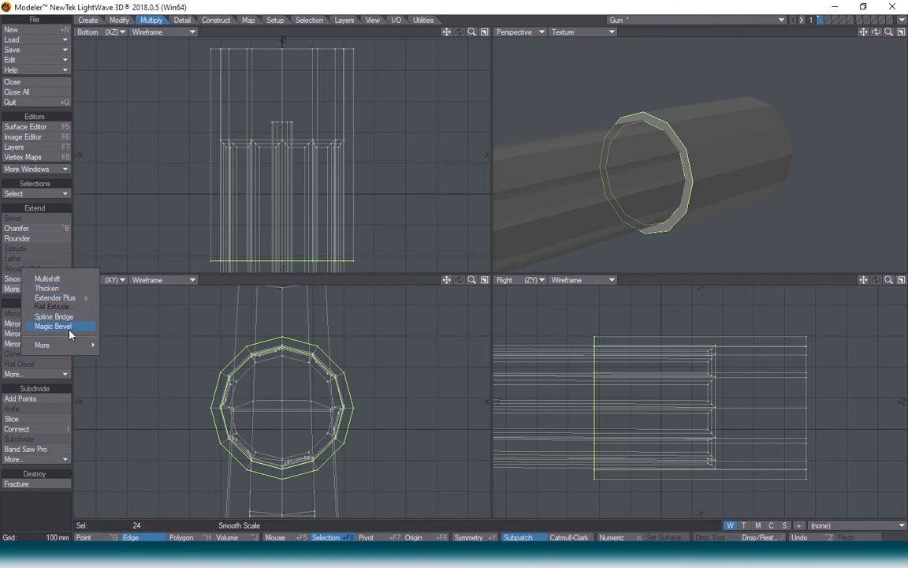
{"action": "mouse_move", "coordinate": [72, 349]}
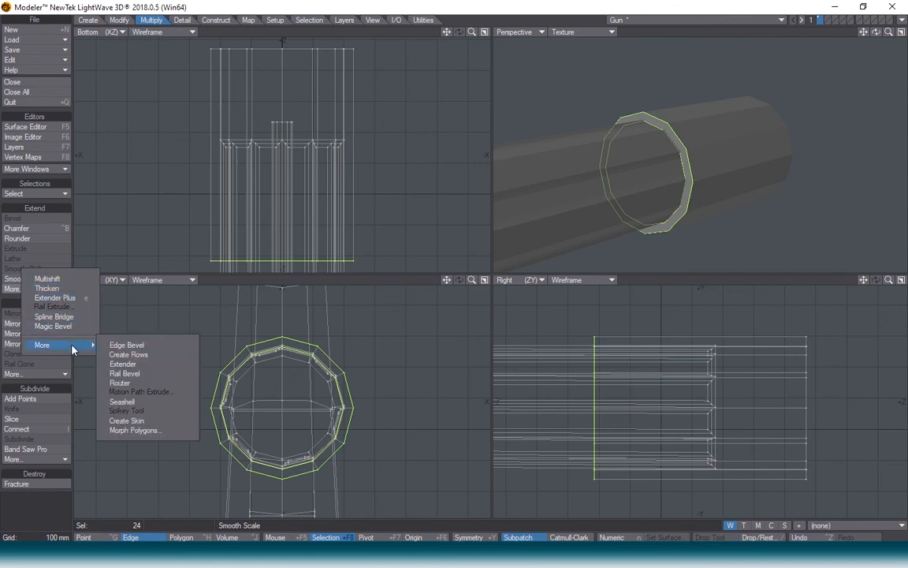
{"action": "left_click", "coordinate": [166, 355]}
{"action": "left_click_drag", "start_coordinate": [603, 359], "coordinate": [602, 359]}
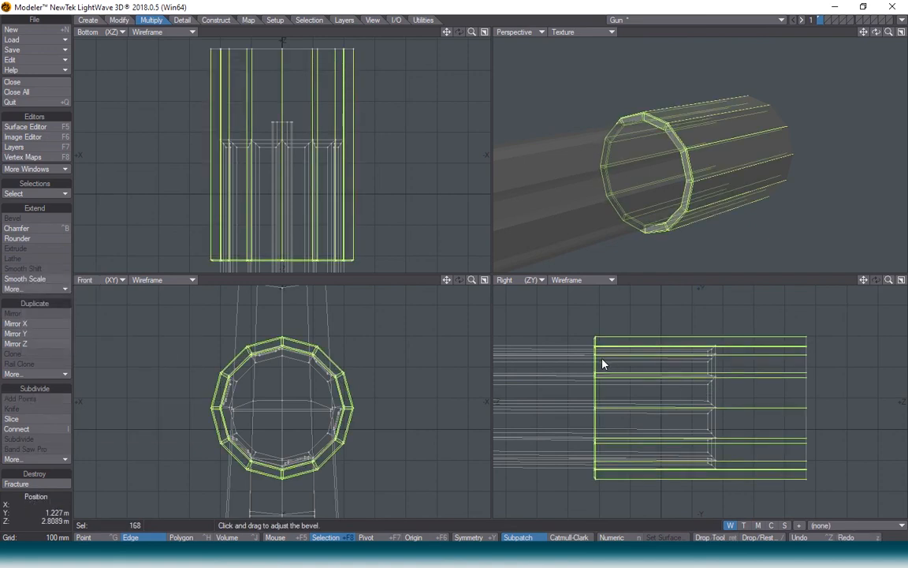
{"action": "key", "text": "Return"}
{"action": "key", "text": "slash"}
- Duplicate the whole sleeve, lower the copy straight onto the barrel tube and shift it slightly rearward over the tube's end
{"action": "scroll", "coordinate": [690, 160], "scroll_direction": "down", "scroll_amount": 6}
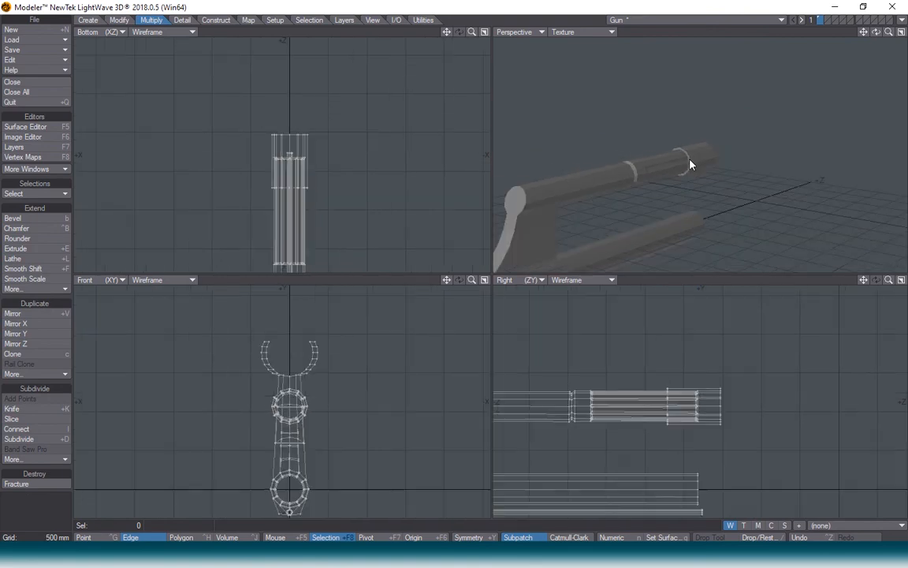
{"action": "left_click_drag", "start_coordinate": [876, 31], "coordinate": [876, 36]}
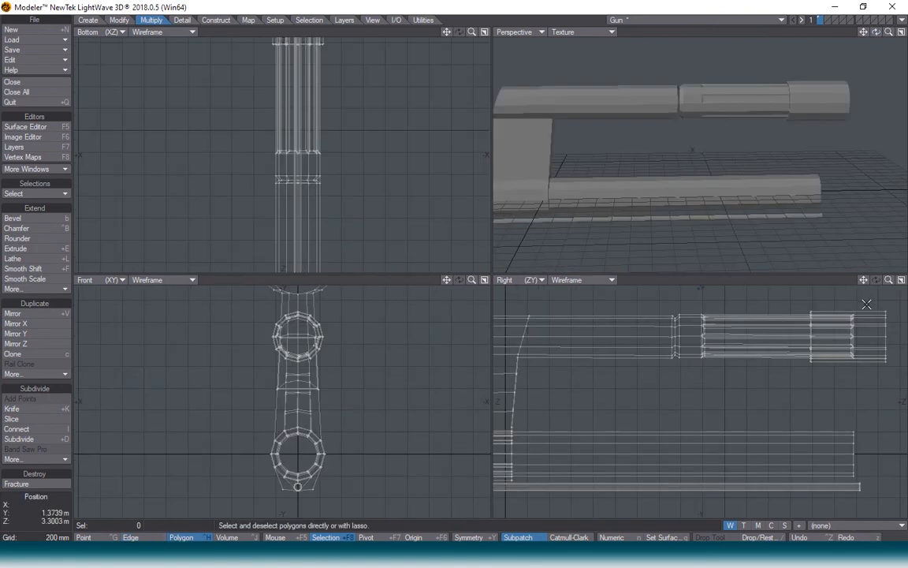
{"action": "left_click_drag", "start_coordinate": [867, 305], "coordinate": [872, 341]}
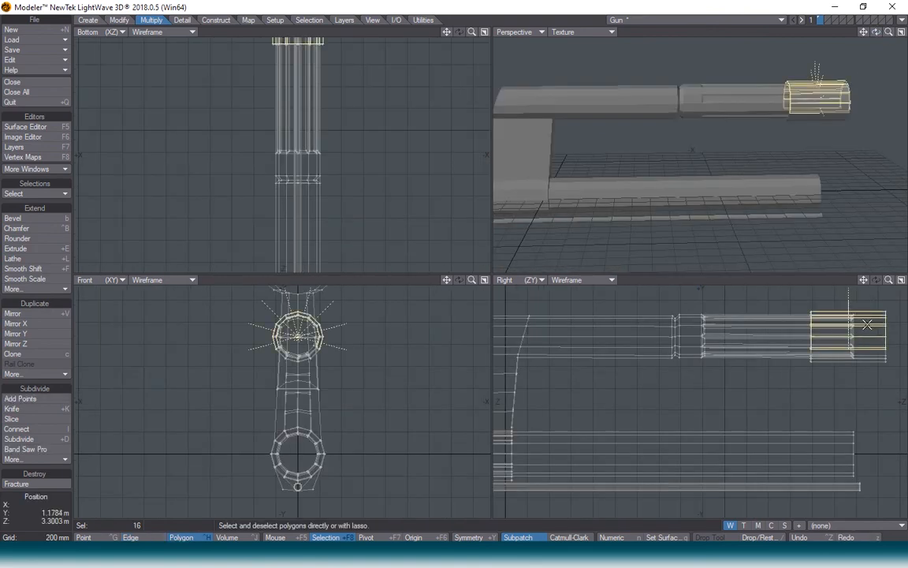
{"action": "key", "text": "]"}
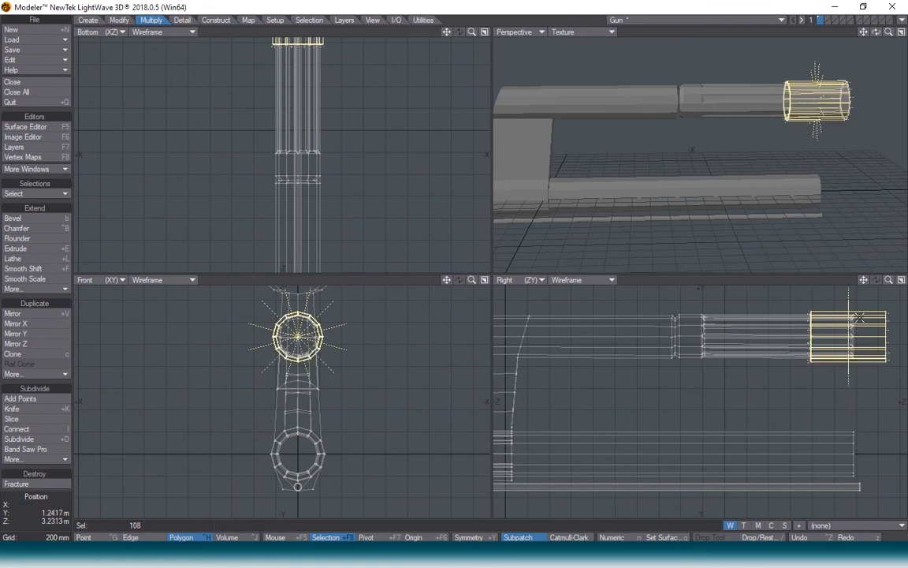
{"action": "key", "text": "t"}
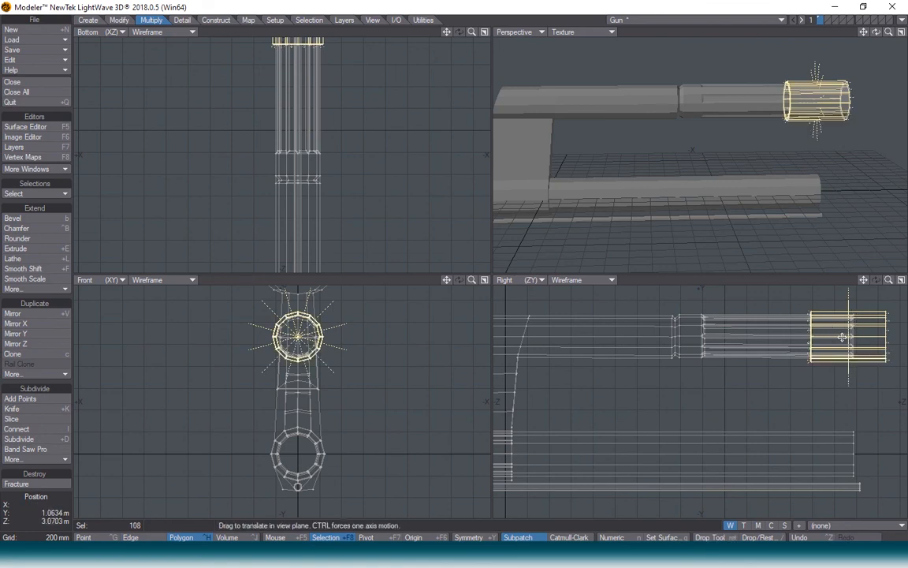
{"action": "left_click_drag", "start_coordinate": [840, 332], "coordinate": [840, 449], "text": "ctrl"}
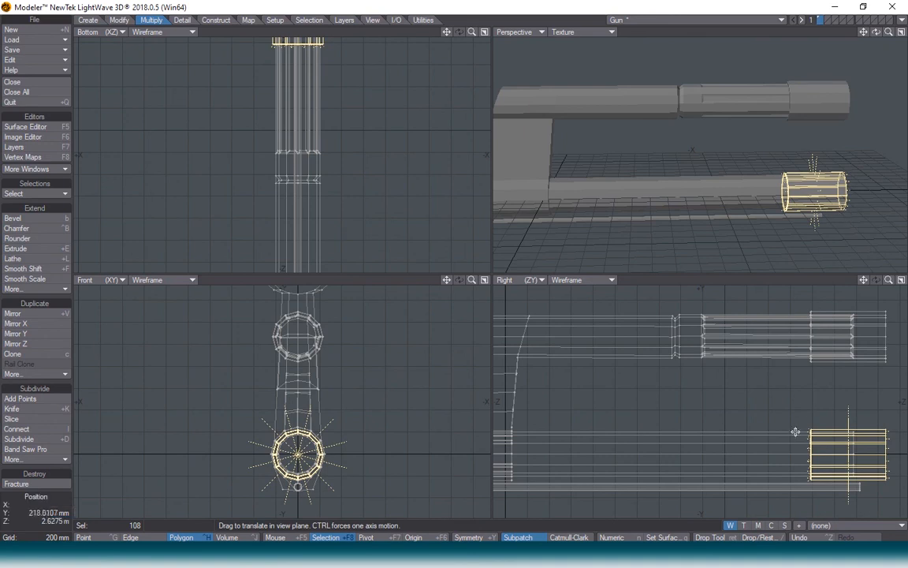
{"action": "left_click_drag", "start_coordinate": [806, 449], "coordinate": [816, 449], "text": "ctrl"}
{"action": "key", "text": "Return"}
{"action": "key", "text": "/"}
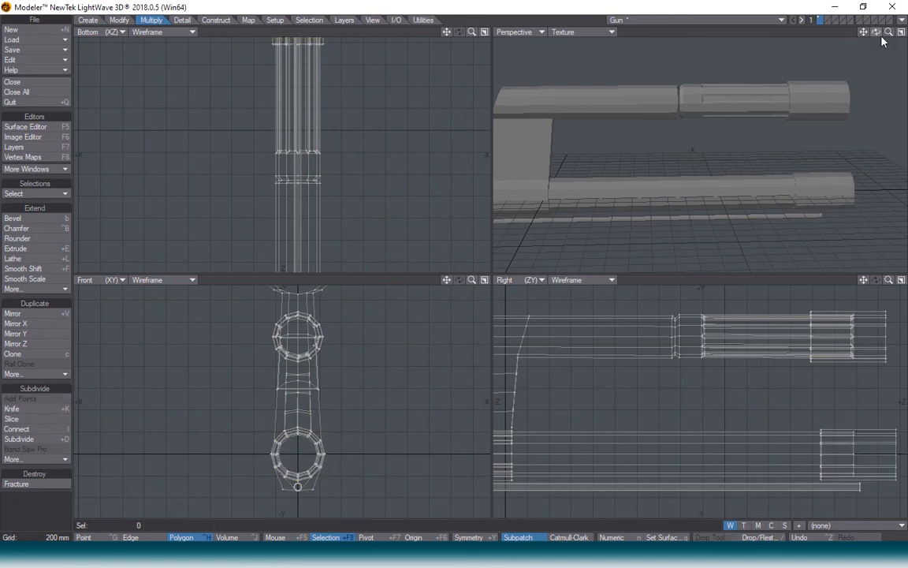
{"action": "mouse_move", "coordinate": [876, 32]}
{"action": "left_mouse_down"}
{"action": "mouse_move", "coordinate": [906, 37]}
{"action": "mouse_move", "coordinate": [875, 36]}
{"action": "mouse_move", "coordinate": [875, 23]}
{"action": "left_mouse_up"}
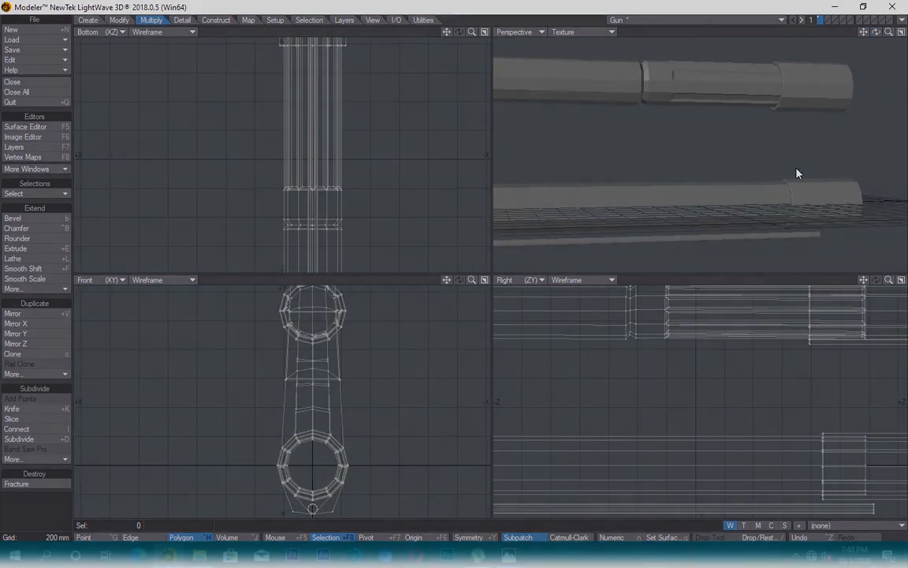